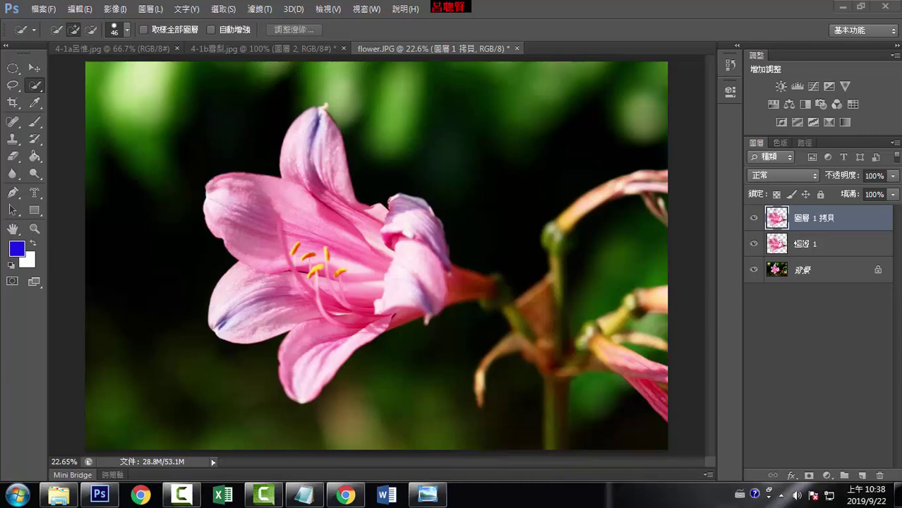
# Toggle layer visibility to view the cut-out layer 圖層 1 on its own
pyautogui.click(754, 245)
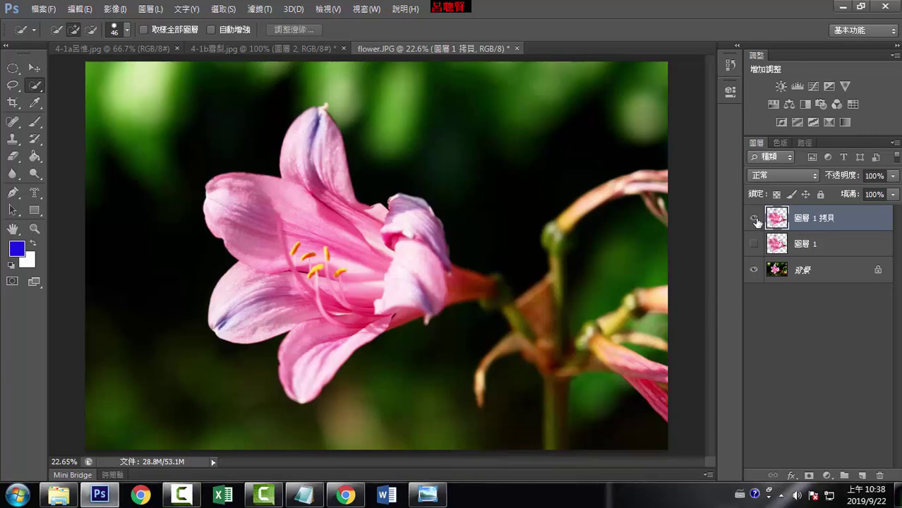
pyautogui.click(755, 219)
pyautogui.click(754, 270)
pyautogui.click(754, 245)
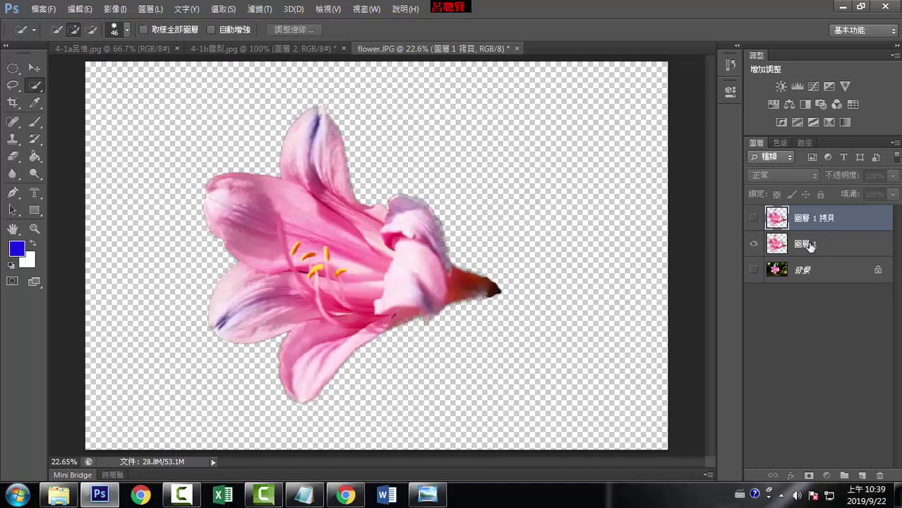
pyautogui.click(809, 246)
pyautogui.click(783, 222)
# Leave 圖層 1 拷貝 and 圖層 1 visible with the green background hidden
pyautogui.click(755, 219)
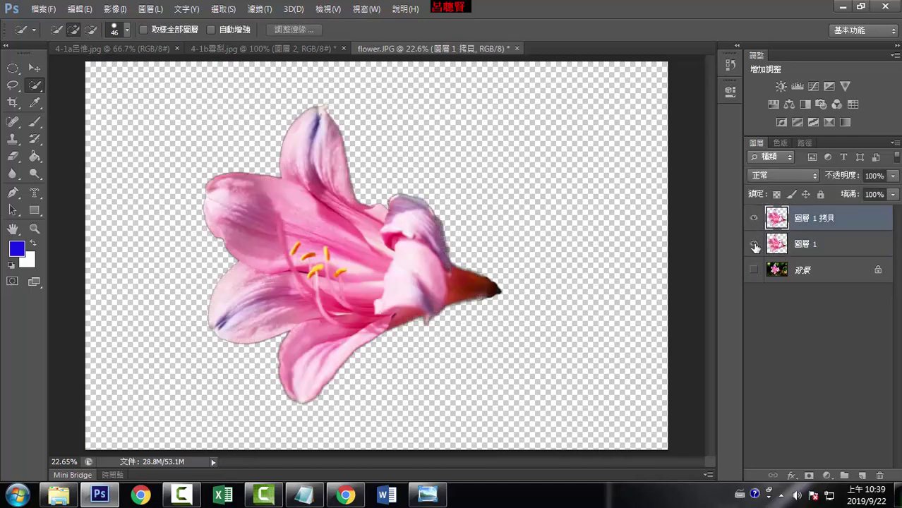
pyautogui.click(754, 244)
pyautogui.click(754, 218)
pyautogui.click(754, 245)
pyautogui.click(754, 219)
pyautogui.click(115, 9)
pyautogui.moveTo(124, 43)
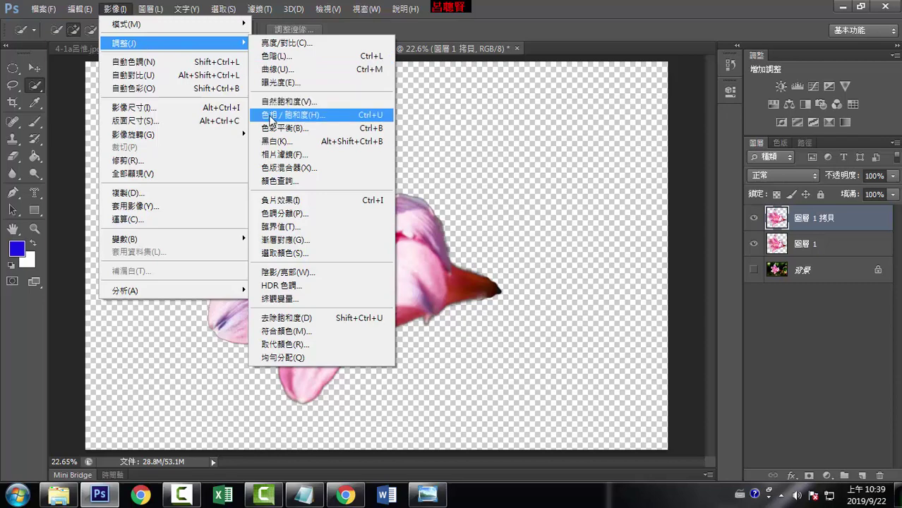
# Apply Hue/Saturation with a hue of -98 to the copied lily, turning it violet-purple
pyautogui.click(272, 120)
pyautogui.moveTo(678, 140); pyautogui.dragTo(583, 256)
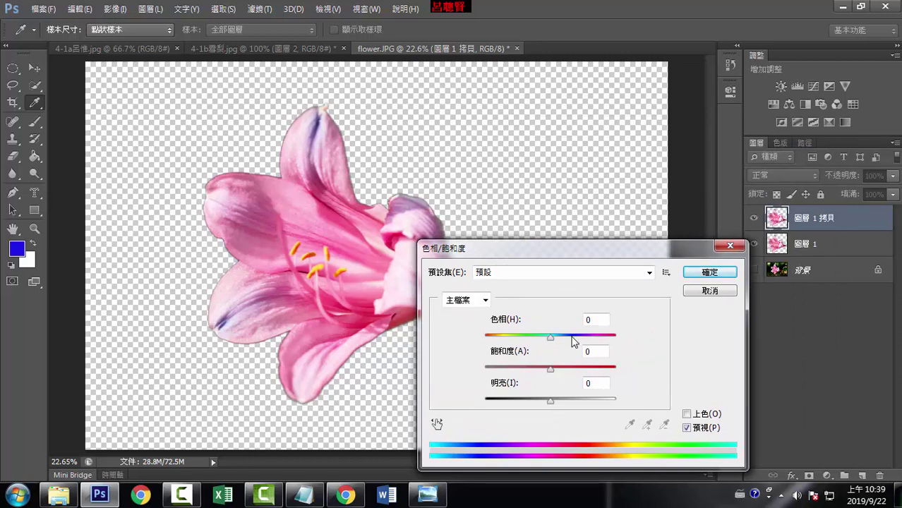
pyautogui.moveTo(550, 338); pyautogui.dragTo(507, 341)
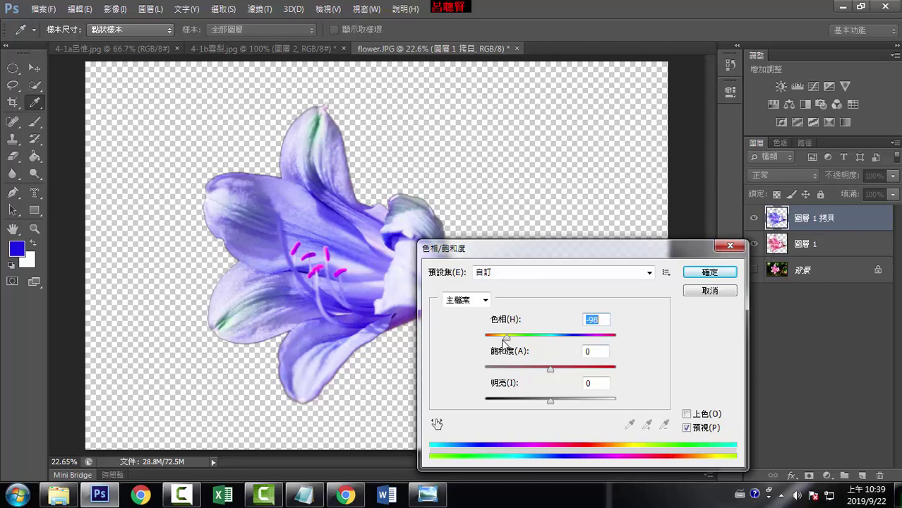
pyautogui.moveTo(507, 338); pyautogui.dragTo(588, 339)
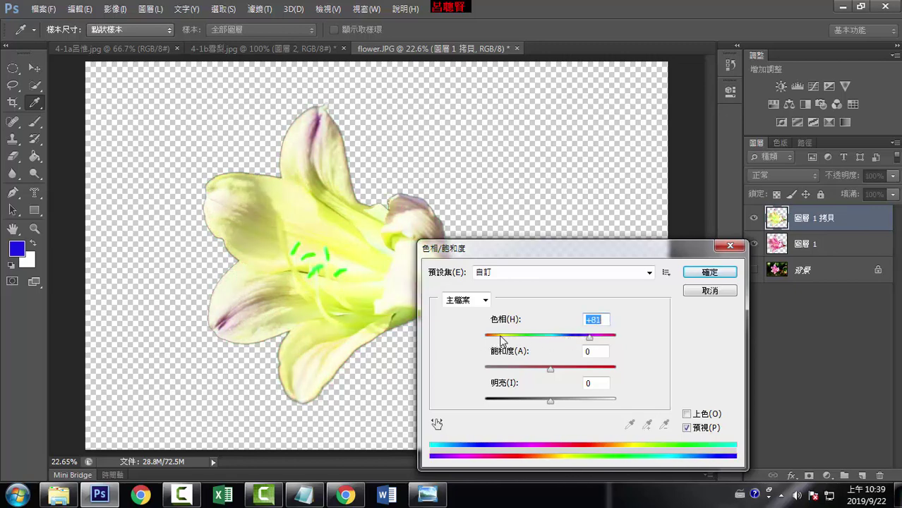
pyautogui.moveTo(592, 339); pyautogui.dragTo(506, 339)
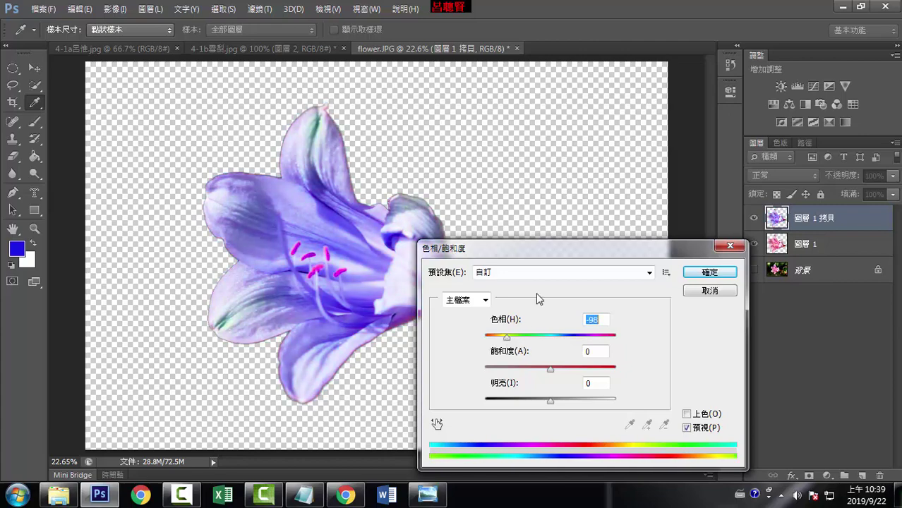
pyautogui.moveTo(522, 248); pyautogui.dragTo(488, 154)
pyautogui.click(682, 179)
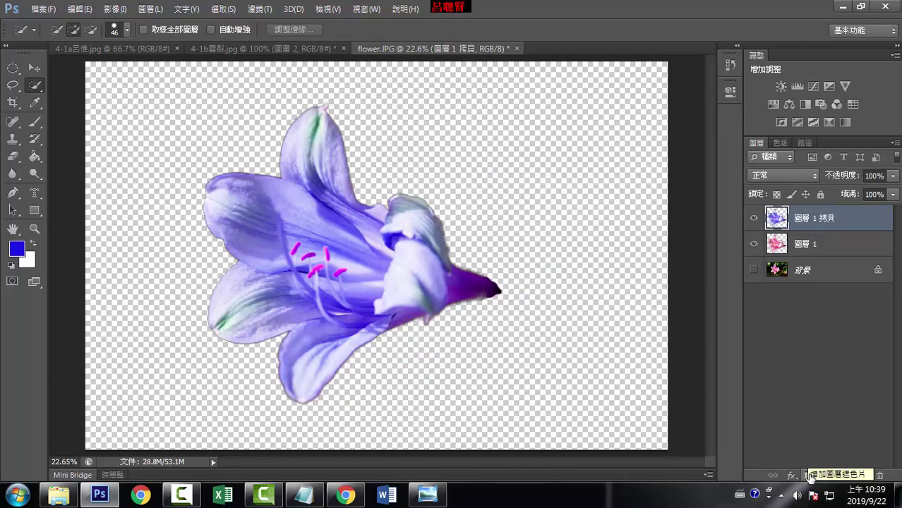
# Add a white mask to 圖層 1 拷貝, compare with the pink lily, and reset colours to black/white
pyautogui.click(809, 475)
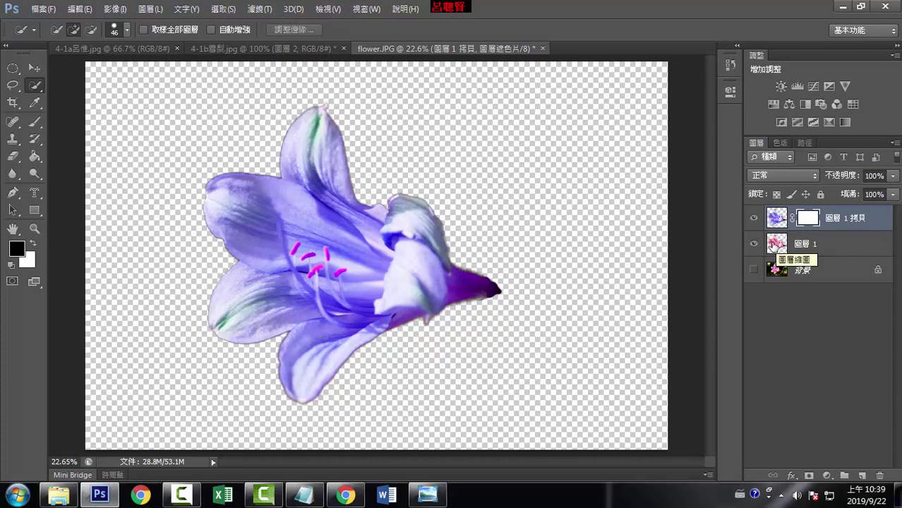
pyautogui.click(754, 218)
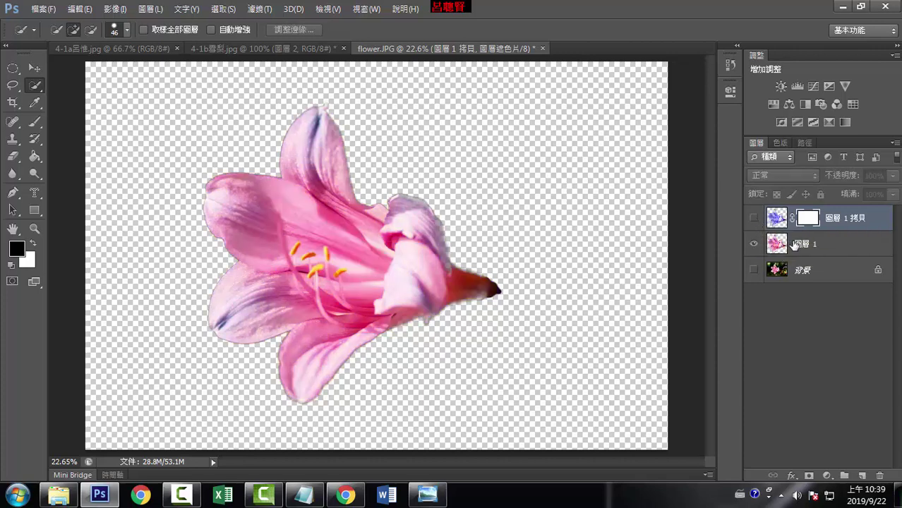
pyautogui.click(780, 245)
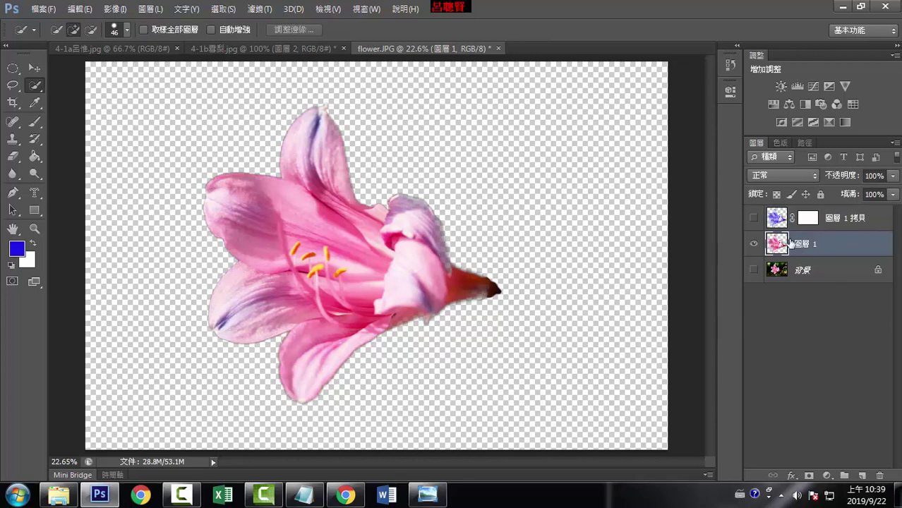
pyautogui.click(754, 218)
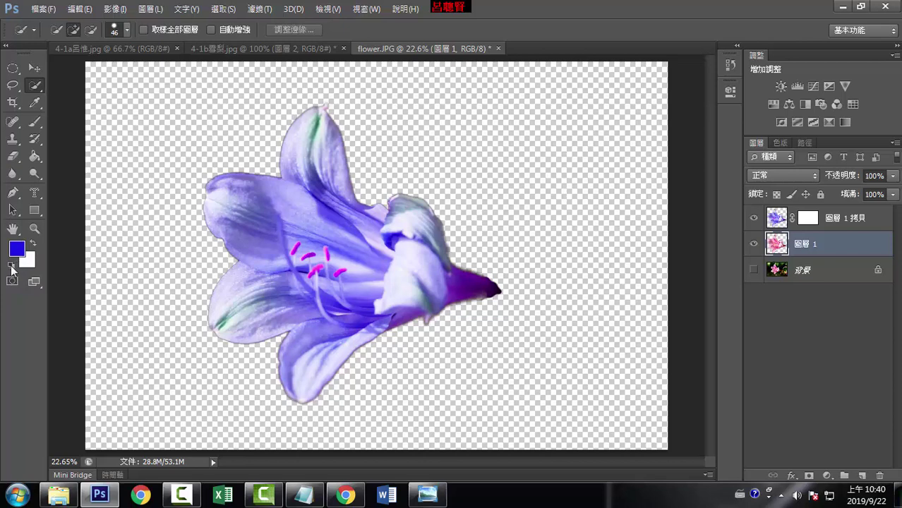
pyautogui.click(12, 265)
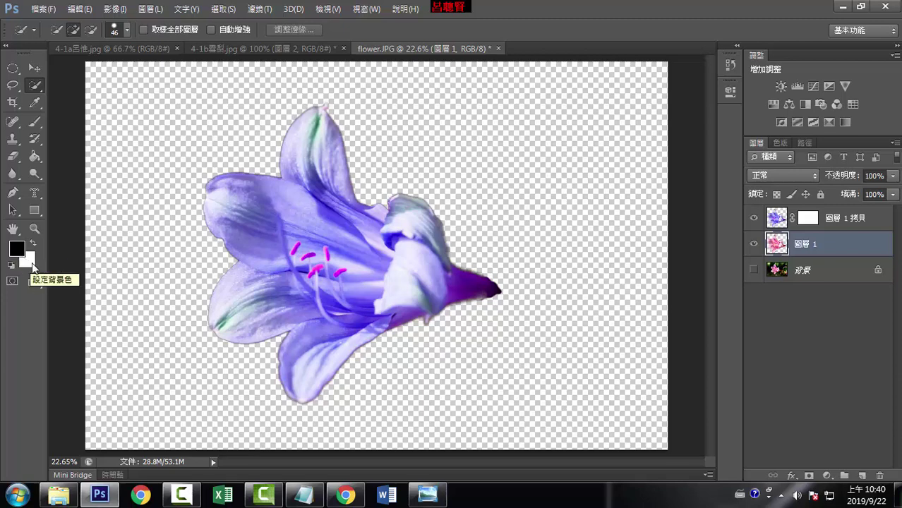
# Set a soft black 98 px brush and paint a trial stroke on the lily's dark tip
pyautogui.click(35, 122)
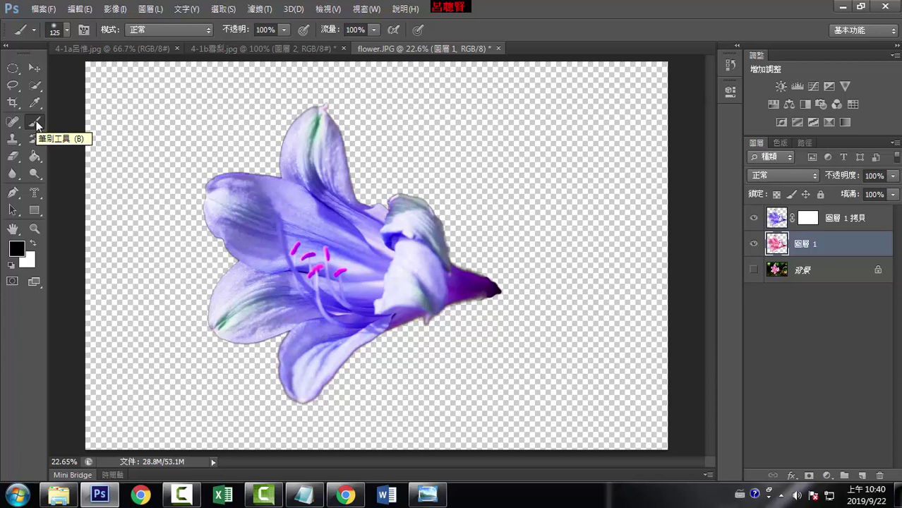
pyautogui.click(67, 31)
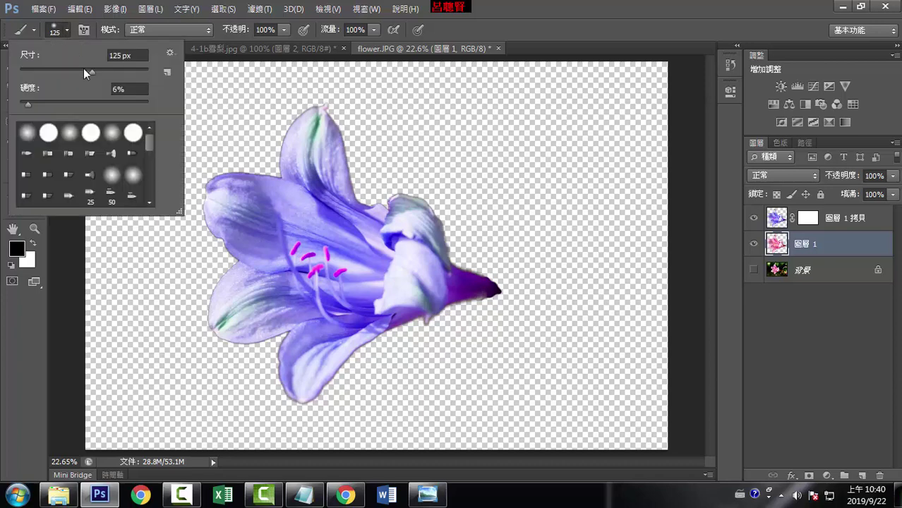
pyautogui.click(401, 187)
pyautogui.rightClick(401, 187)
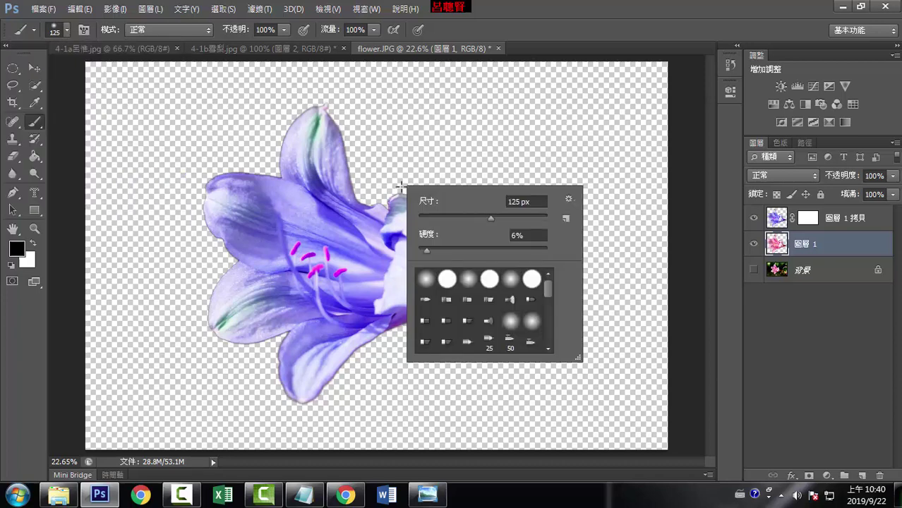
pyautogui.rightClick(444, 175)
pyautogui.moveTo(537, 212); pyautogui.dragTo(514, 210)
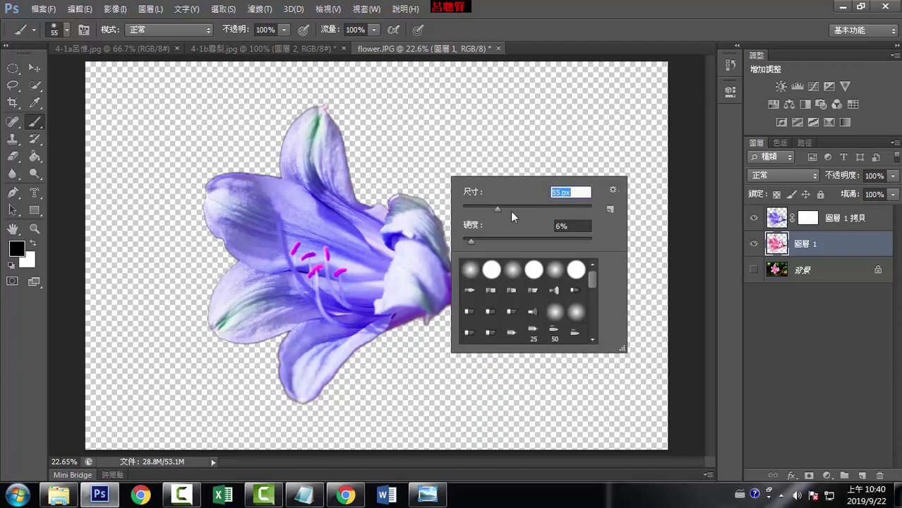
pyautogui.moveTo(499, 211); pyautogui.dragTo(525, 210)
pyautogui.click(490, 17)
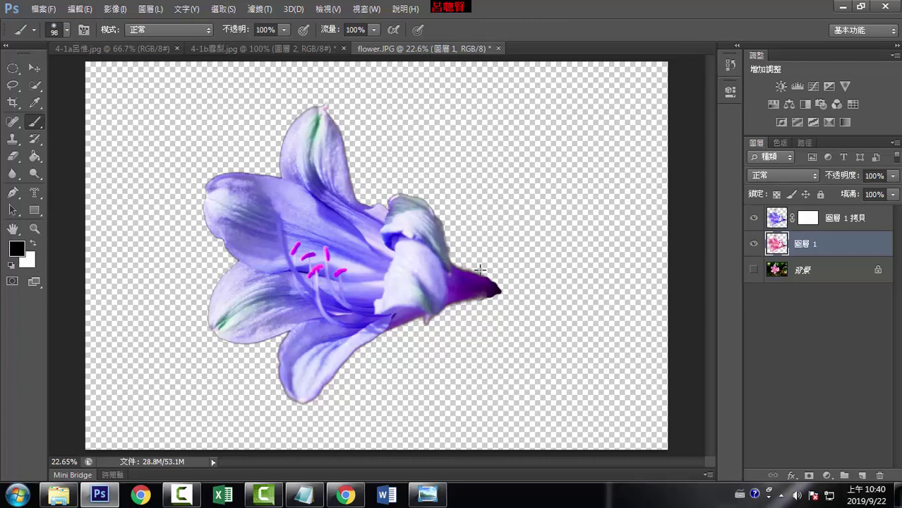
pyautogui.moveTo(480, 270); pyautogui.dragTo(502, 282)
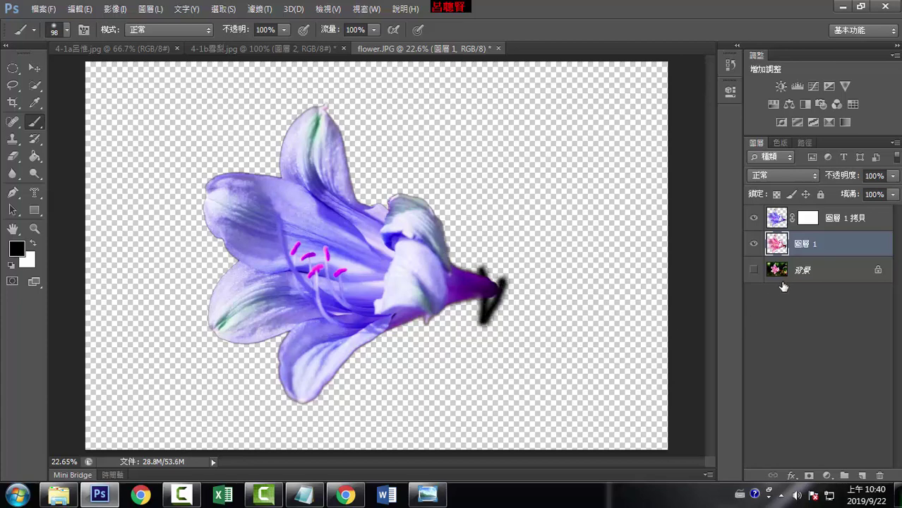
# Undo the trial stroke and paint black on 圖層 1 拷貝's mask over the dark tip
pyautogui.hotkey('ctrl', 'z')
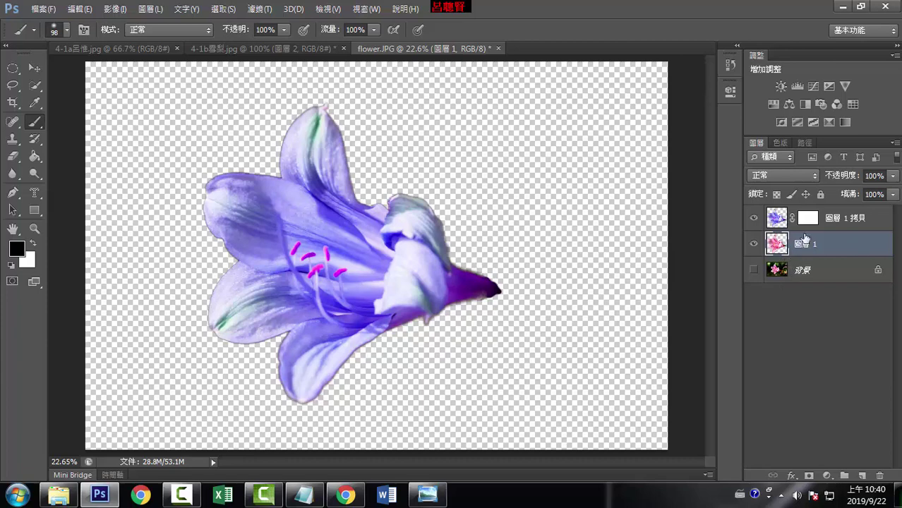
pyautogui.click(810, 223)
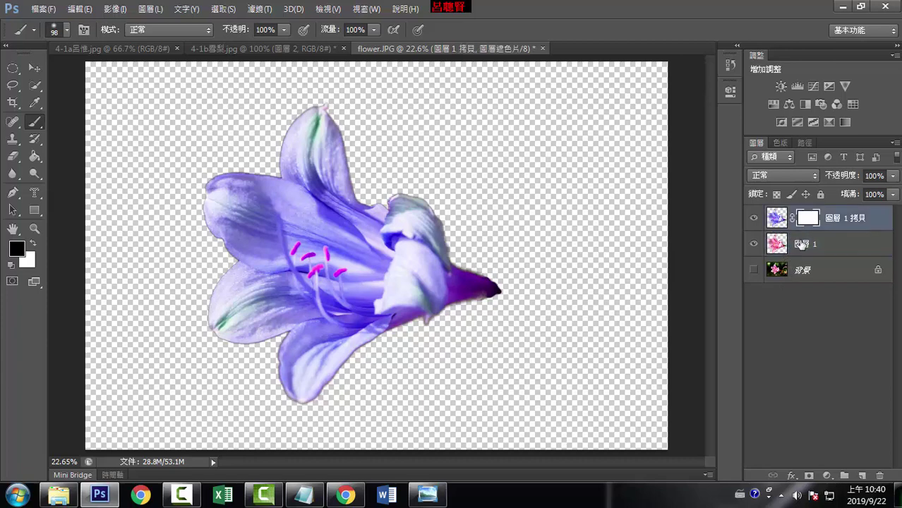
pyautogui.click(801, 245)
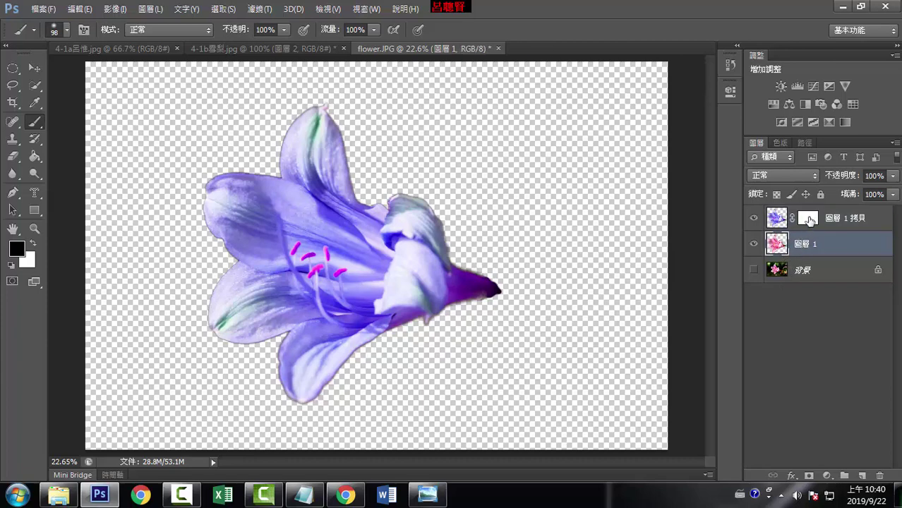
pyautogui.click(809, 221)
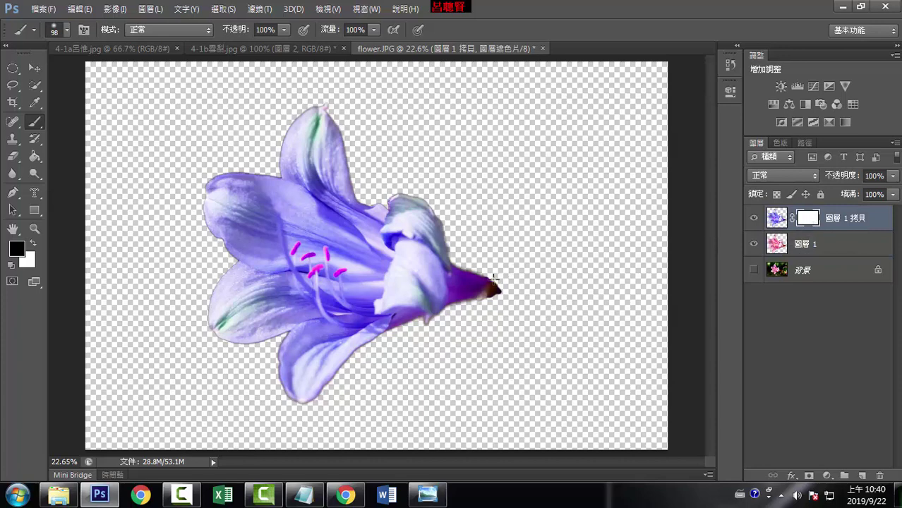
pyautogui.moveTo(494, 279)
pyautogui.mouseDown()
pyautogui.moveTo(489, 290)
pyautogui.moveTo(477, 268)
pyautogui.moveTo(480, 280)
pyautogui.moveTo(452, 300)
pyautogui.mouseUp()
pyautogui.click(754, 244)
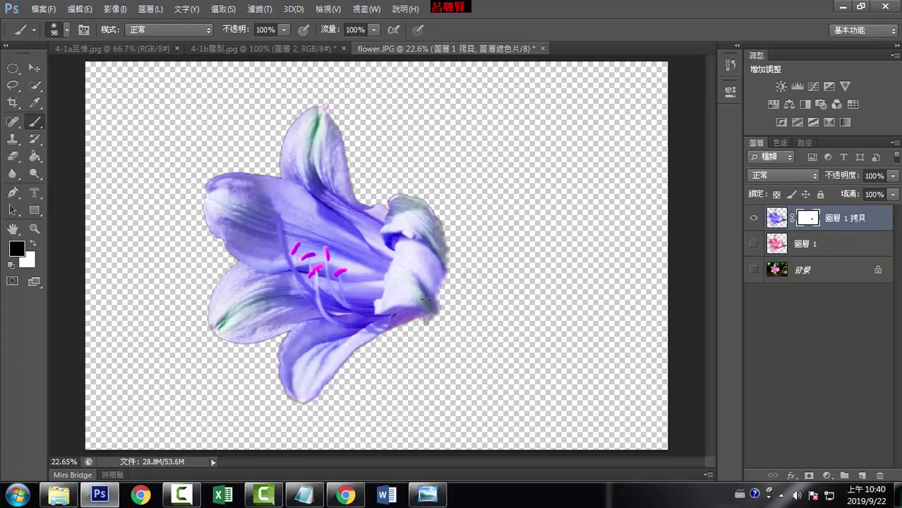
# Mask away the right tip and stray fragment, then hide the right edge with a 411 px brush
pyautogui.moveTo(441, 254); pyautogui.dragTo(423, 211)
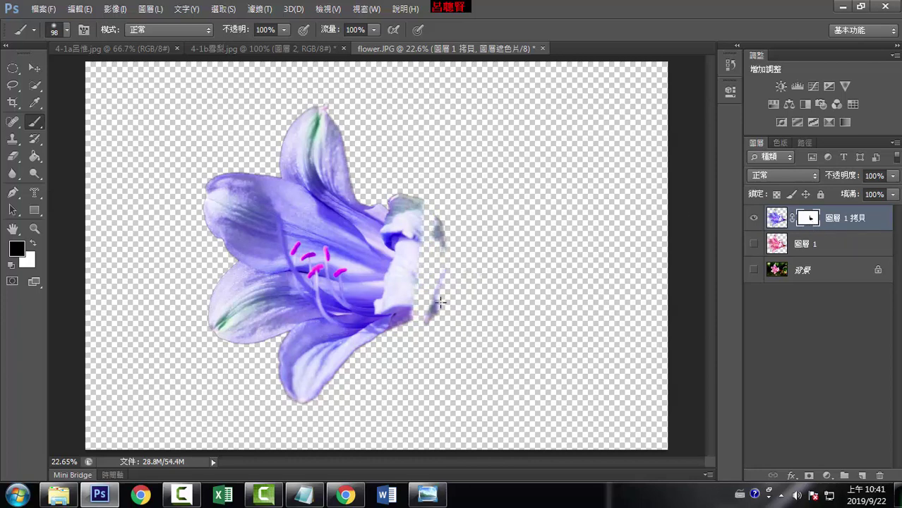
pyautogui.moveTo(440, 304); pyautogui.dragTo(435, 218)
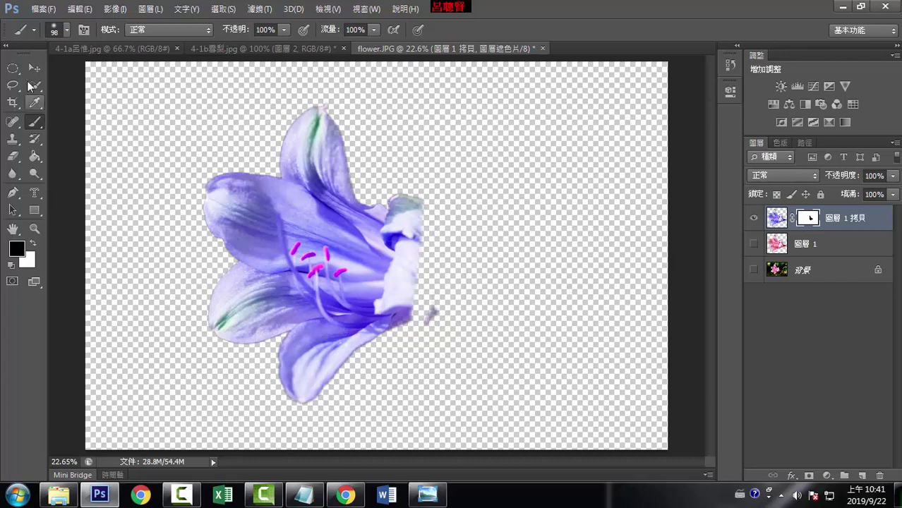
pyautogui.click(66, 30)
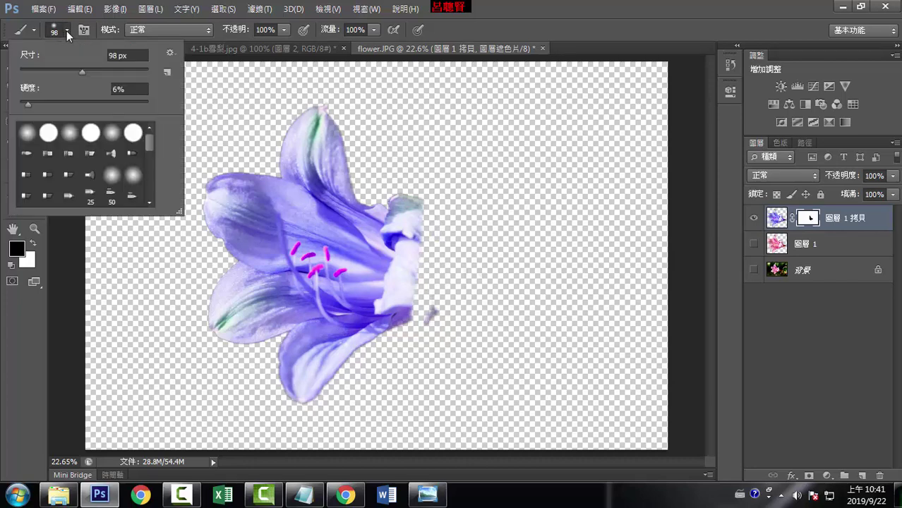
pyautogui.moveTo(84, 70); pyautogui.dragTo(112, 76)
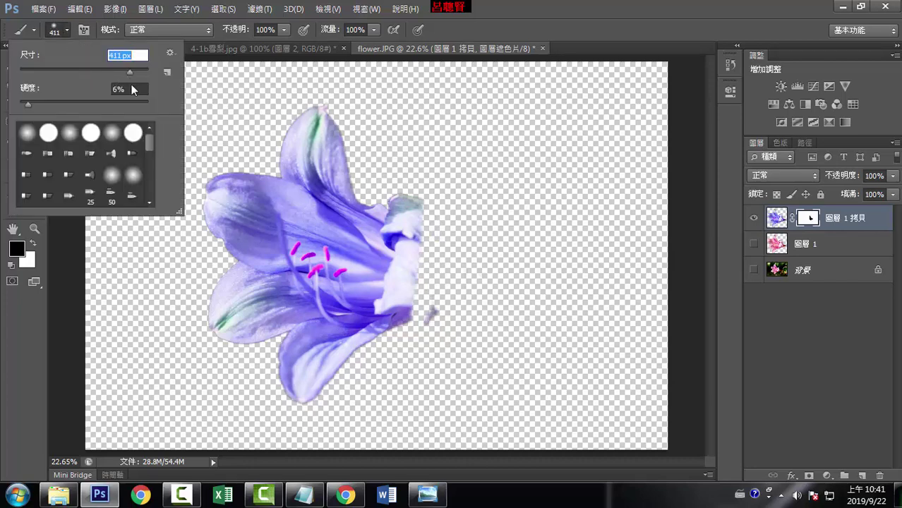
pyautogui.click(433, 232)
pyautogui.moveTo(417, 195)
pyautogui.mouseDown()
pyautogui.moveTo(405, 338)
pyautogui.moveTo(399, 200)
pyautogui.moveTo(378, 347)
pyautogui.mouseUp()
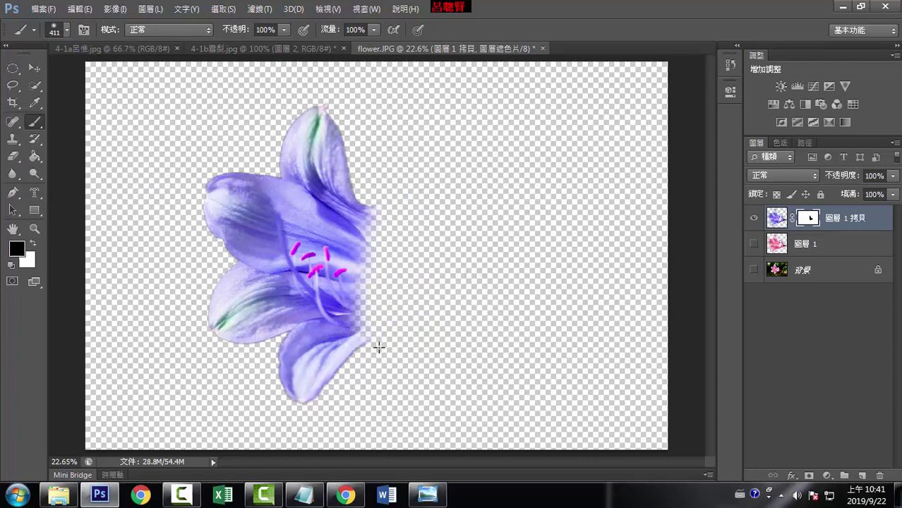
# Paint white and black on the mask so pink shows through the lower petals and stamens
pyautogui.click(754, 246)
pyautogui.click(754, 246)
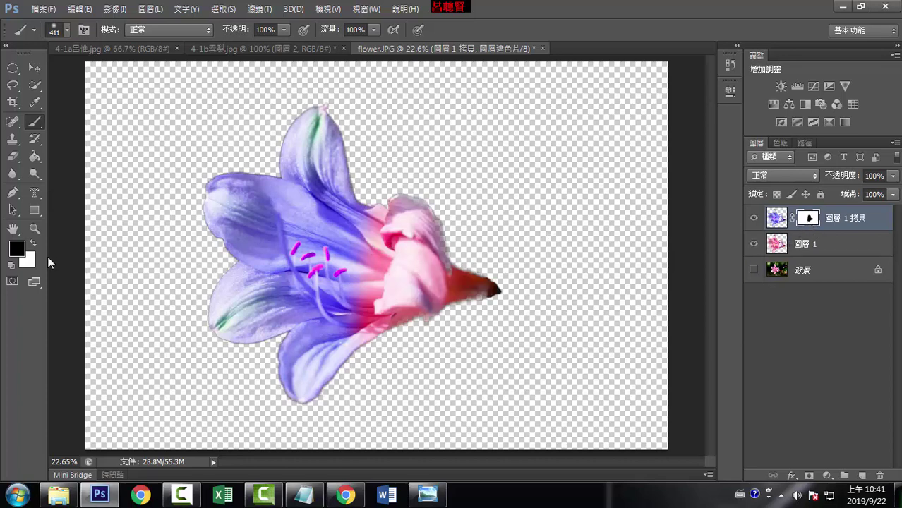
pyautogui.click(33, 243)
pyautogui.moveTo(356, 235); pyautogui.dragTo(372, 272)
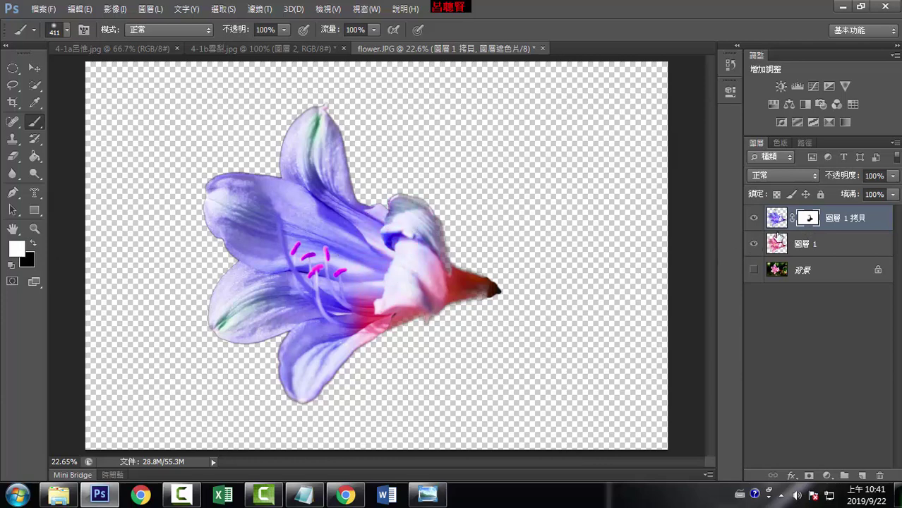
pyautogui.click(32, 244)
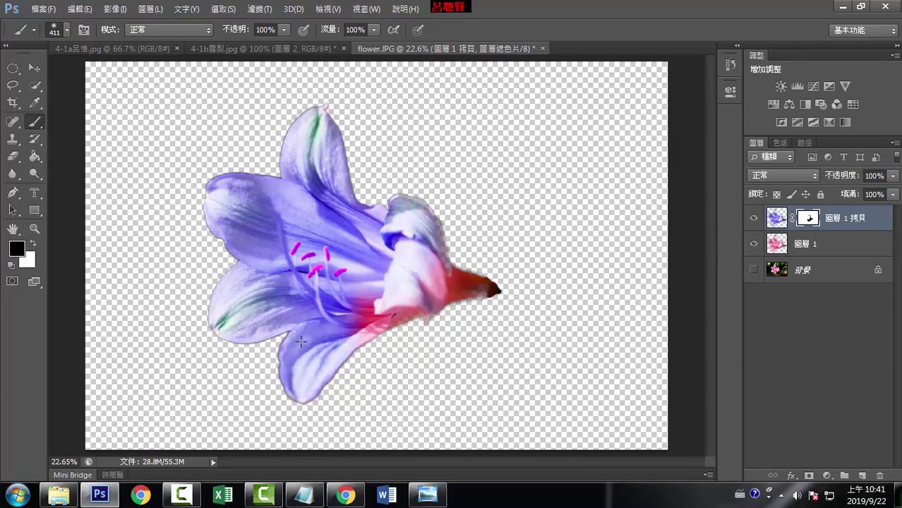
pyautogui.moveTo(301, 342); pyautogui.dragTo(388, 312)
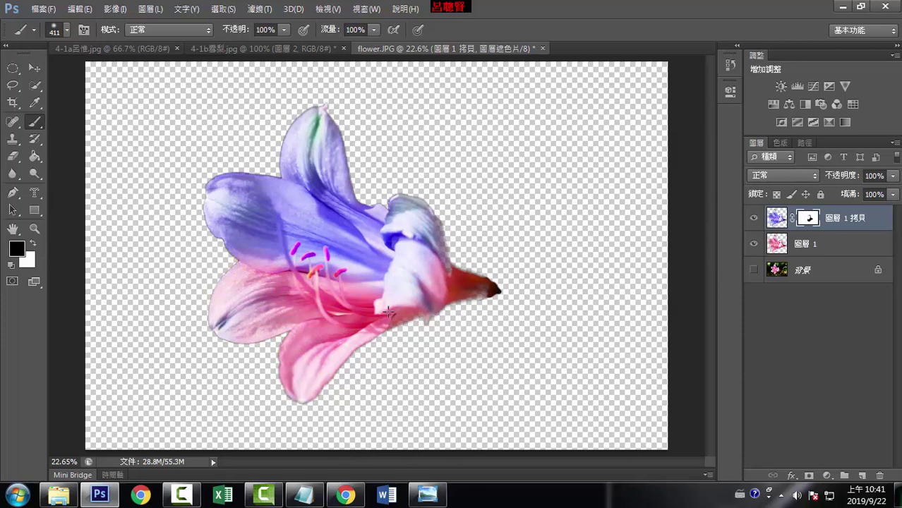
pyautogui.moveTo(296, 247); pyautogui.dragTo(382, 258)
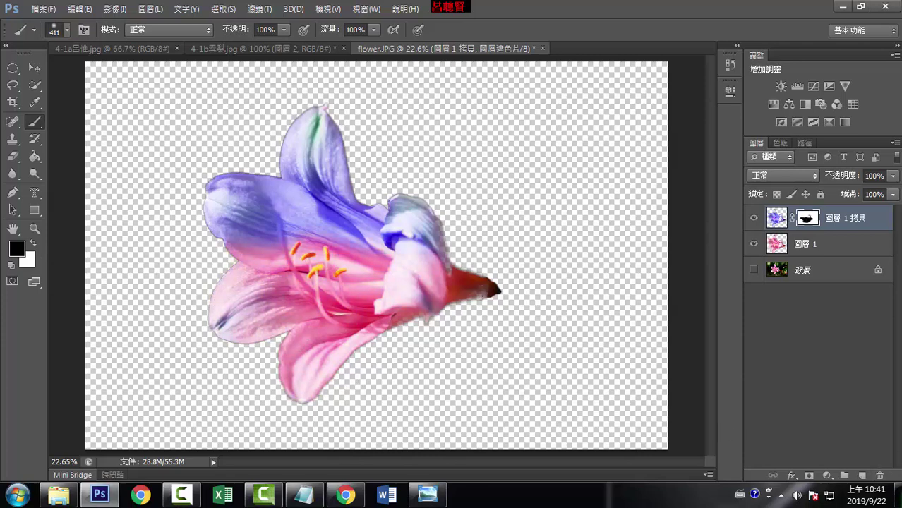
# Compare with the pink layer toggled, then repaint the mask to reveal the pink centre and orange stamens
pyautogui.click(754, 244)
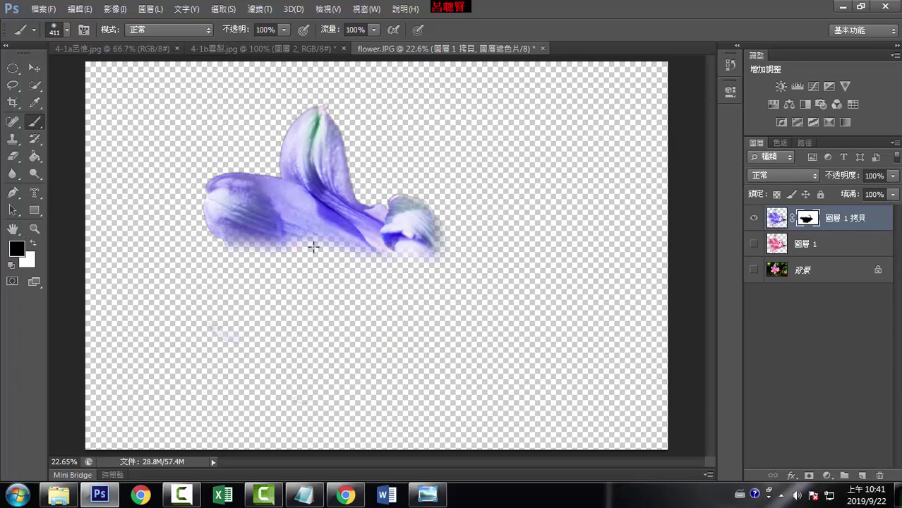
pyautogui.click(754, 244)
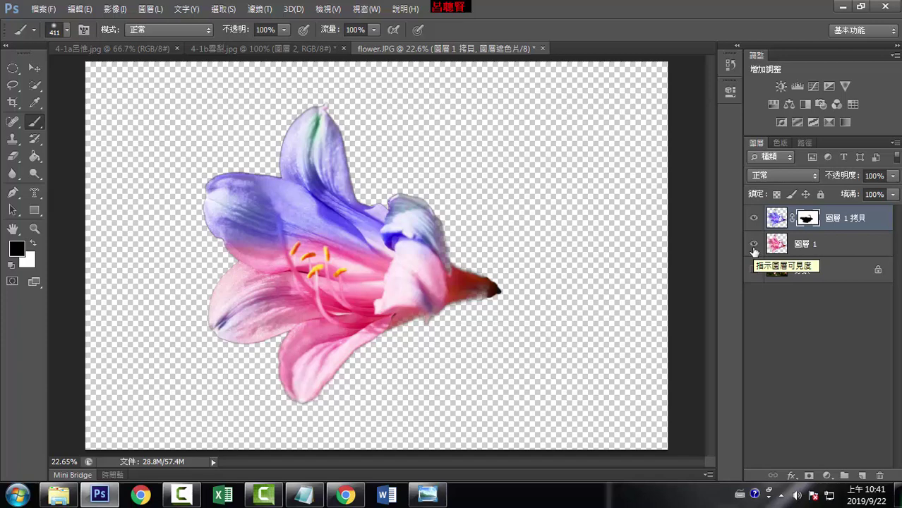
pyautogui.click(754, 245)
pyautogui.click(752, 245)
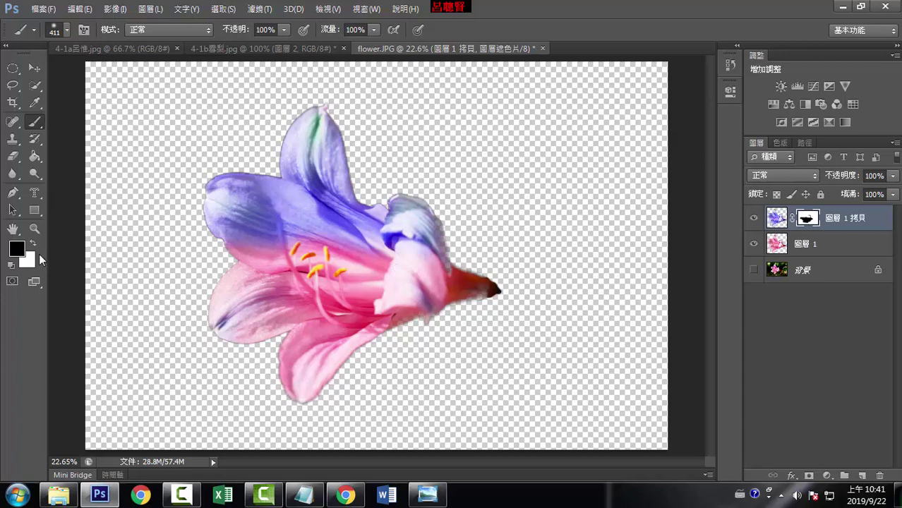
pyautogui.click(32, 244)
pyautogui.moveTo(251, 257)
pyautogui.mouseDown()
pyautogui.moveTo(331, 366)
pyautogui.moveTo(288, 318)
pyautogui.mouseUp()
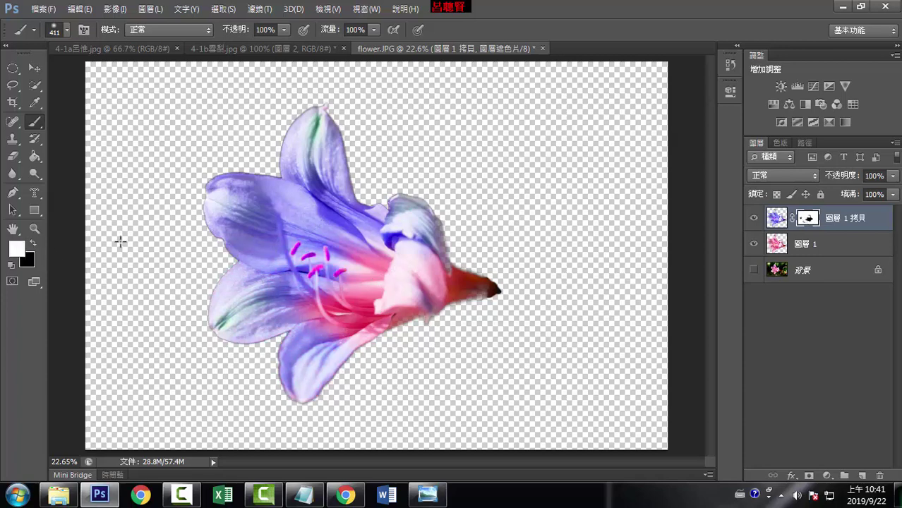
pyautogui.moveTo(457, 264); pyautogui.dragTo(324, 244)
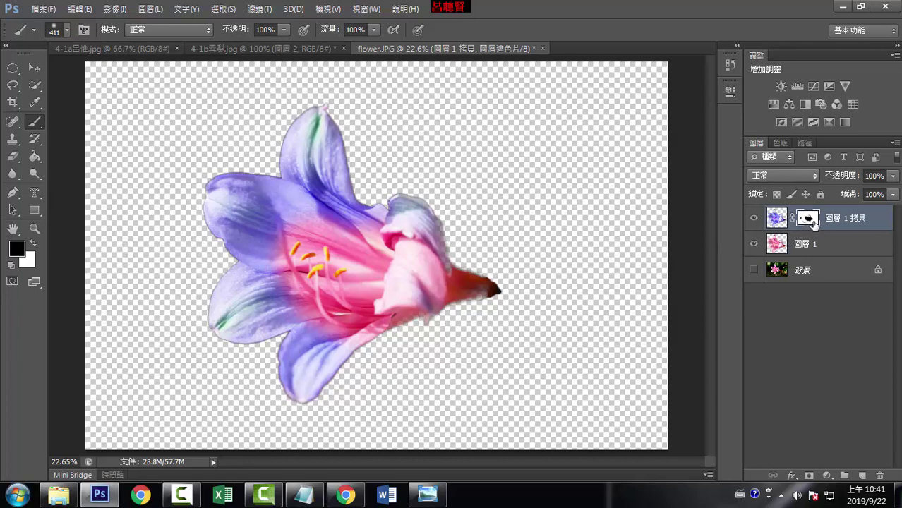
# Paint white to restore the purple centre, choose the Gradient Tool, and hide the pink 圖層 1
pyautogui.click(33, 245)
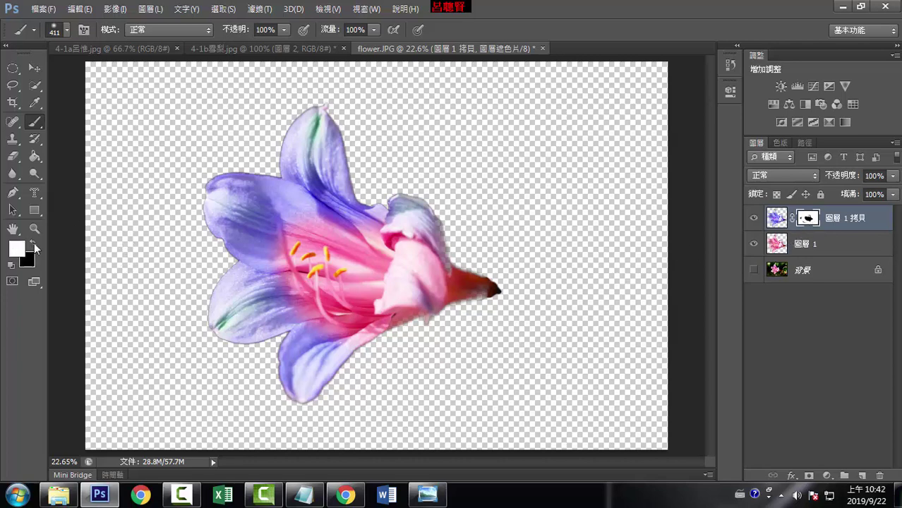
pyautogui.moveTo(267, 244); pyautogui.dragTo(489, 302)
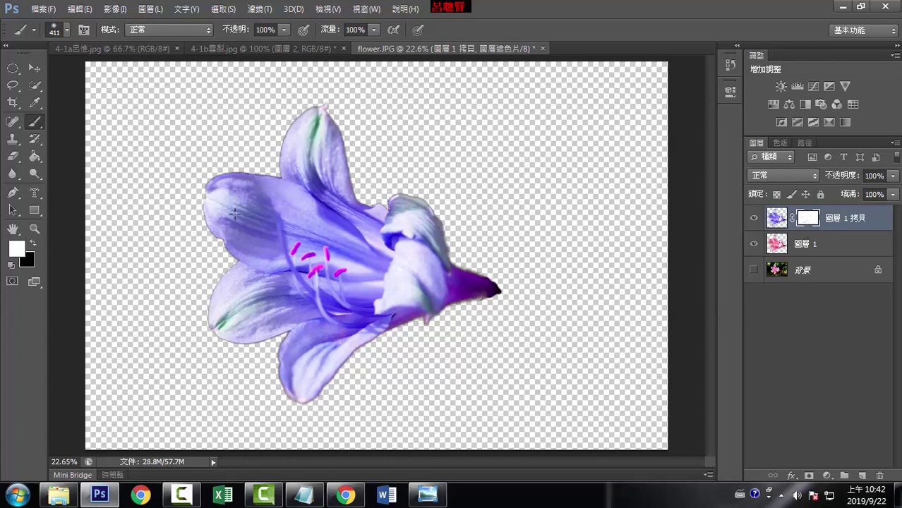
pyautogui.click(39, 163)
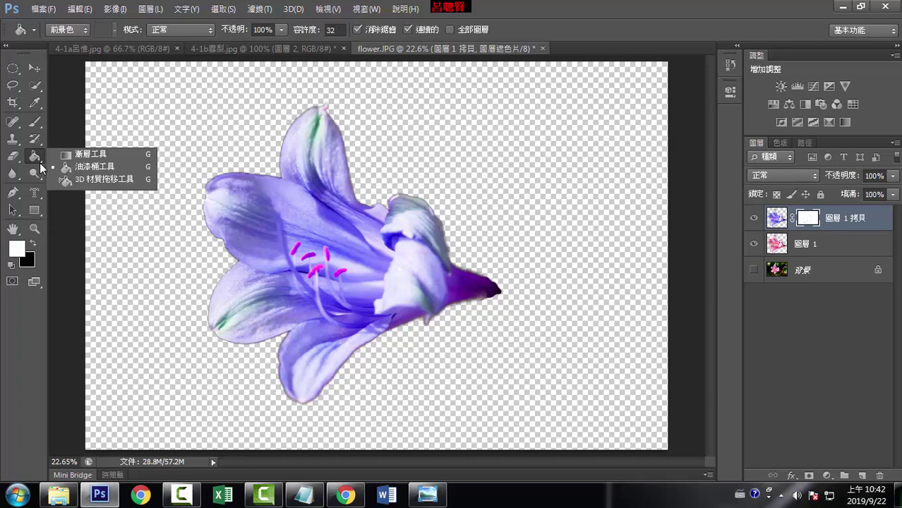
pyautogui.click(90, 154)
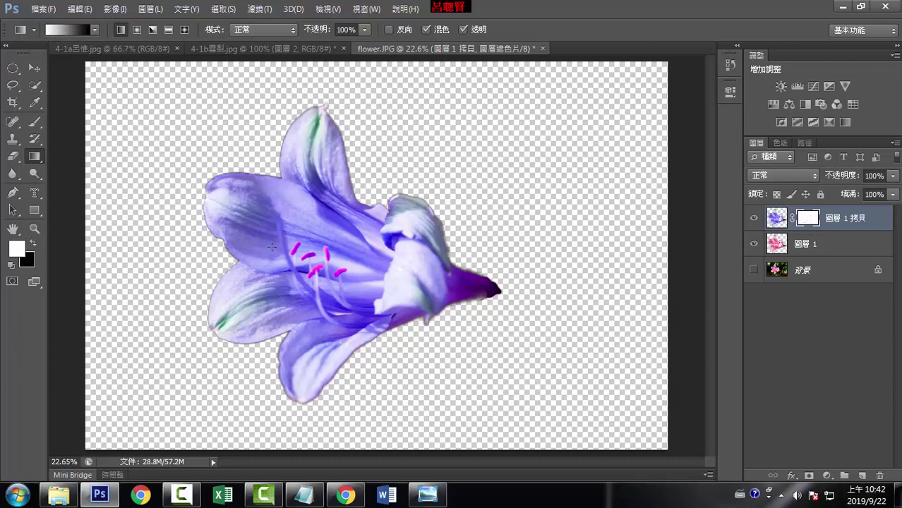
pyautogui.click(754, 243)
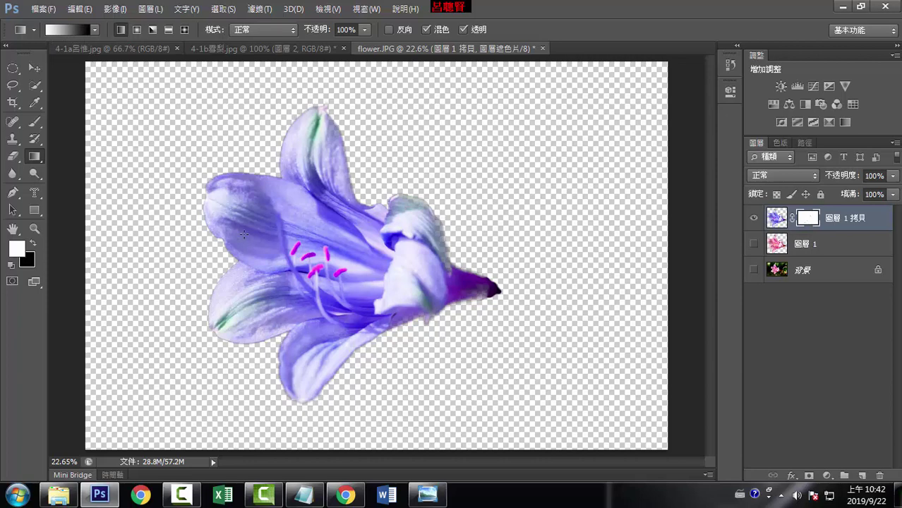
# Redraw the mask gradient from the flower centre rightward until the right side fades out, checking against the pink layer
pyautogui.moveTo(326, 249); pyautogui.dragTo(404, 272)
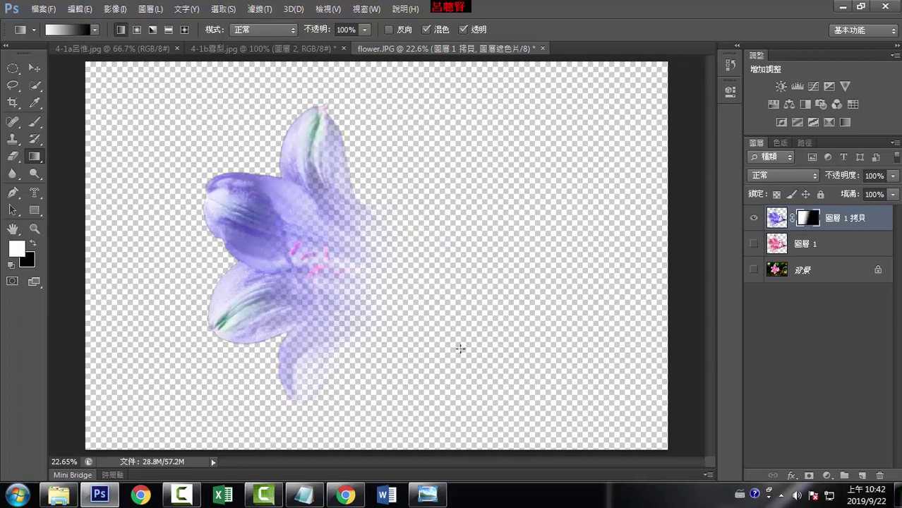
pyautogui.moveTo(289, 255); pyautogui.dragTo(393, 282)
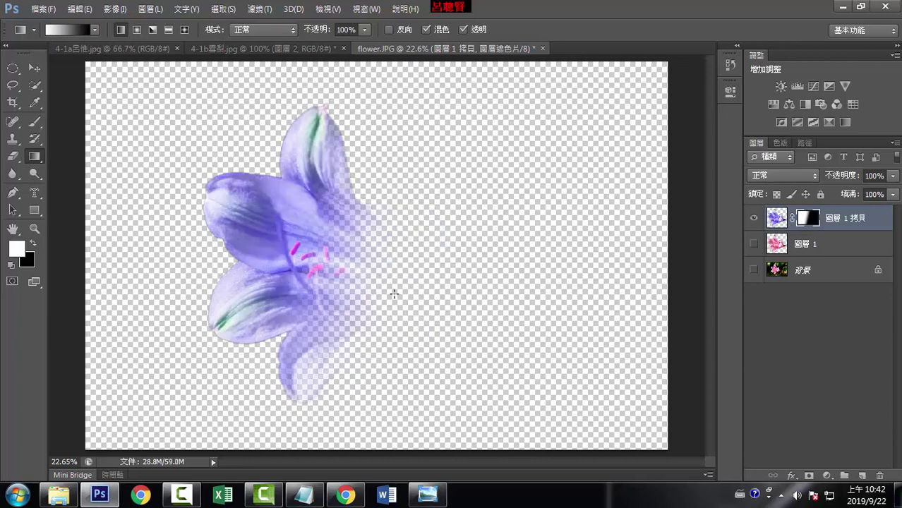
pyautogui.moveTo(309, 246); pyautogui.dragTo(411, 276)
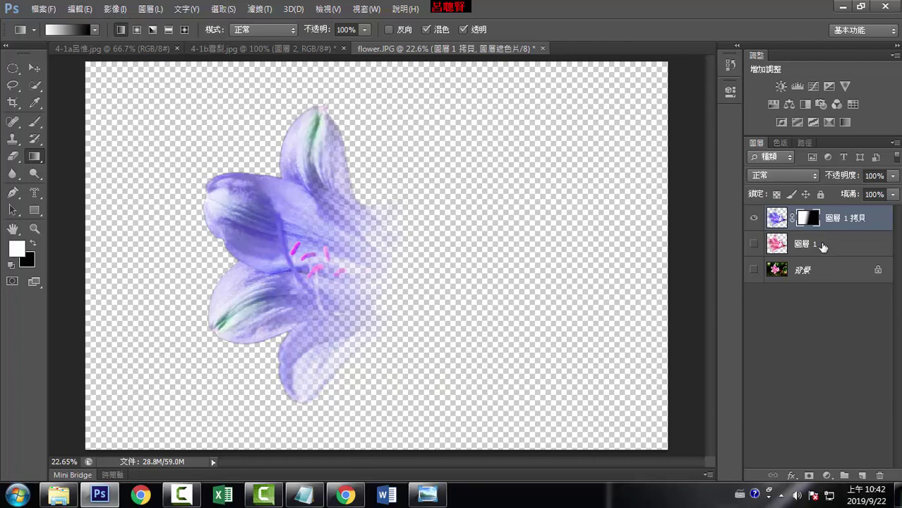
pyautogui.moveTo(297, 251); pyautogui.dragTo(452, 282)
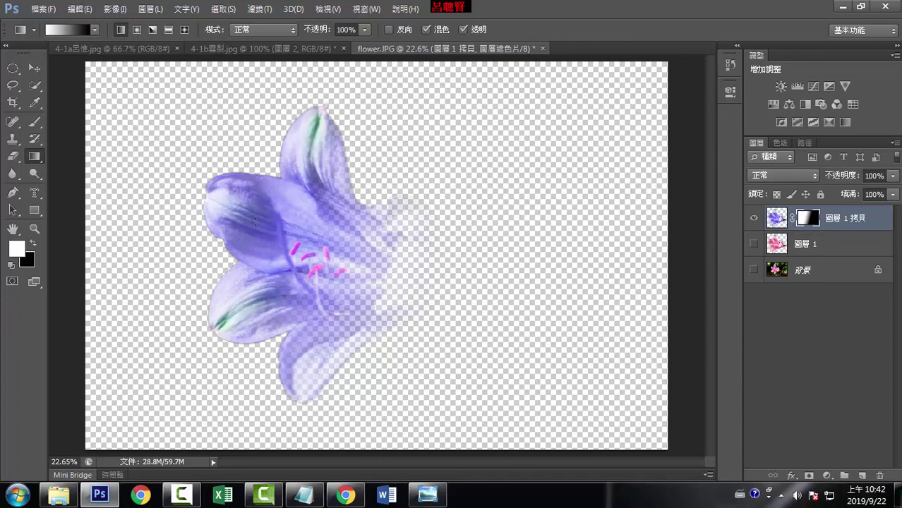
pyautogui.moveTo(288, 233); pyautogui.dragTo(463, 289)
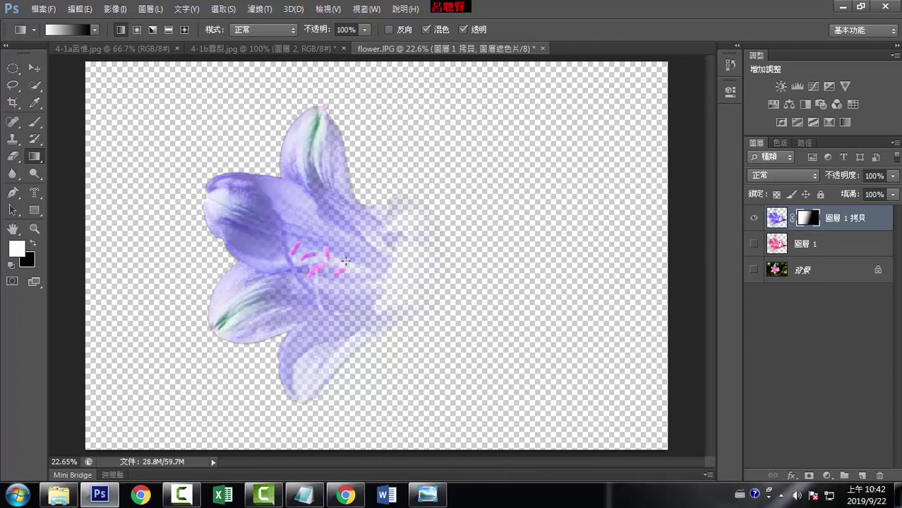
pyautogui.click(754, 243)
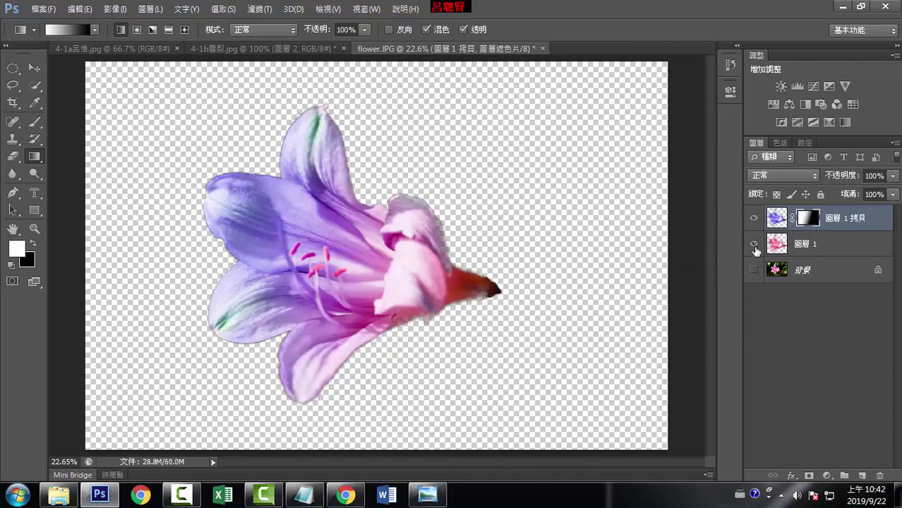
pyautogui.click(754, 245)
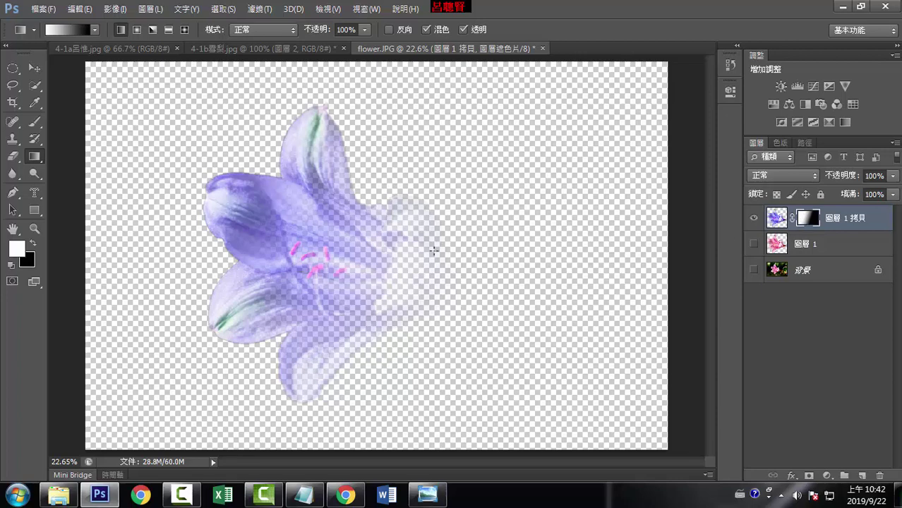
# Try vertical and diagonal gradient blends with 圖層 1 shown, then invert the mask with Ctrl+I
pyautogui.click(35, 125)
pyautogui.click(36, 155)
pyautogui.moveTo(320, 154); pyautogui.dragTo(317, 275)
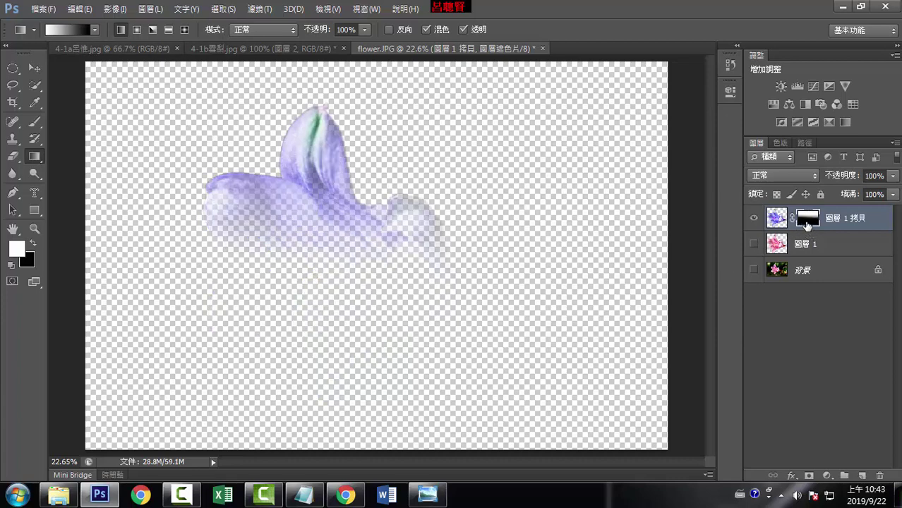
pyautogui.moveTo(329, 286); pyautogui.dragTo(321, 198)
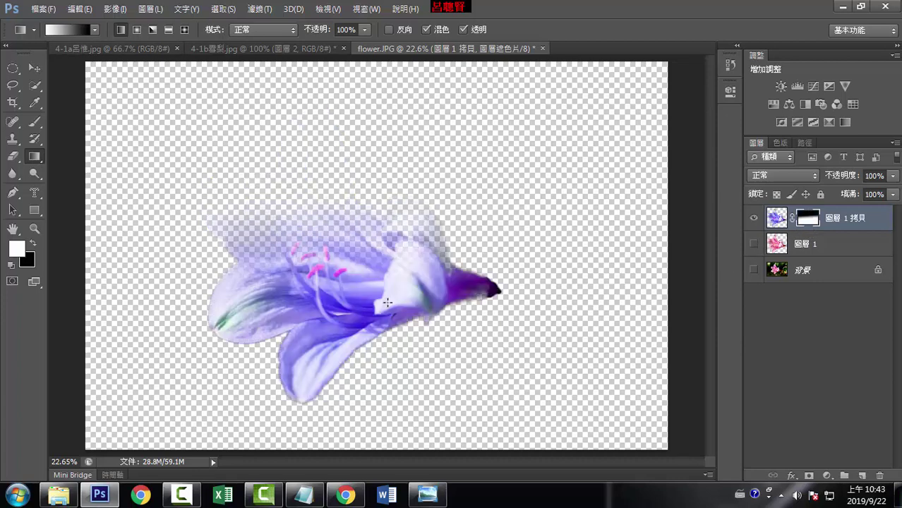
pyautogui.click(754, 244)
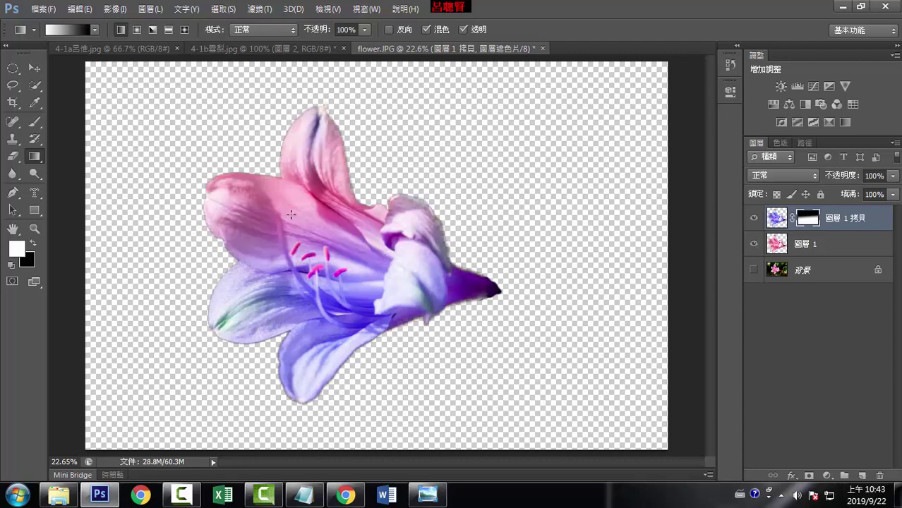
pyautogui.moveTo(291, 214); pyautogui.dragTo(387, 301)
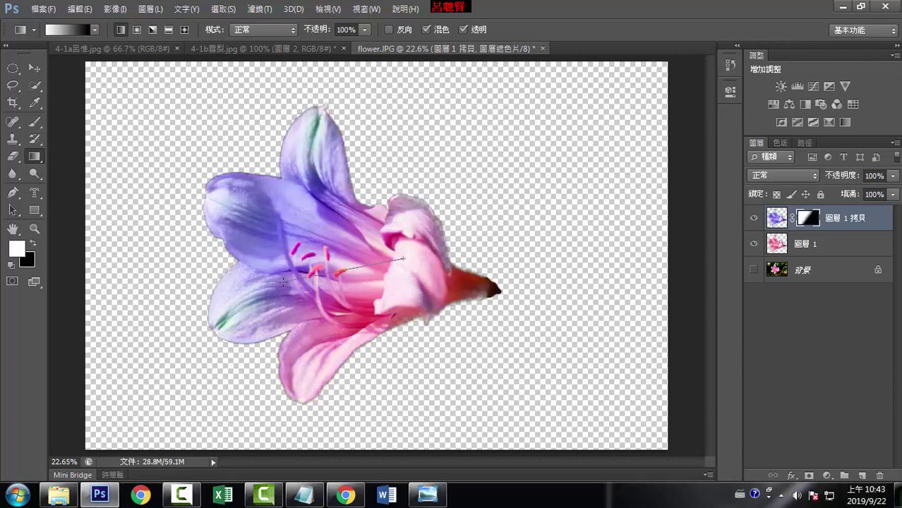
pyautogui.moveTo(408, 261); pyautogui.dragTo(287, 307)
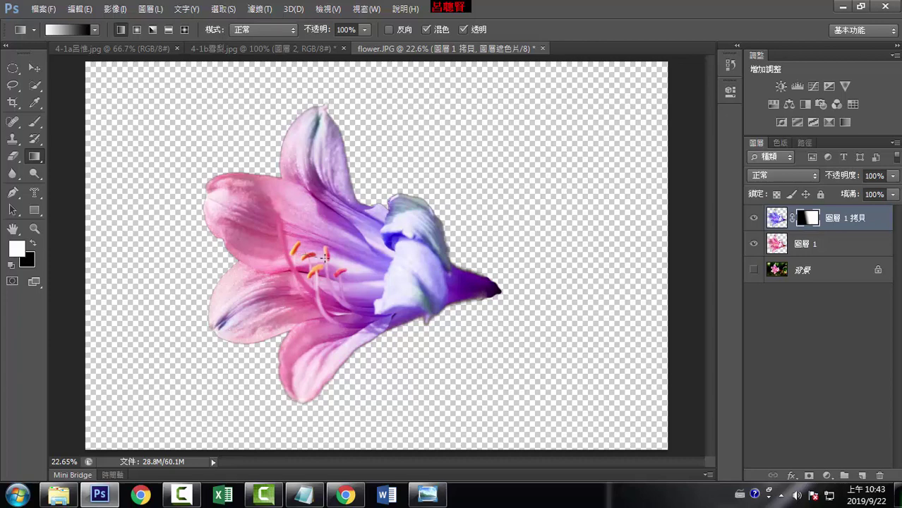
pyautogui.hotkey('ctrl', 'i')
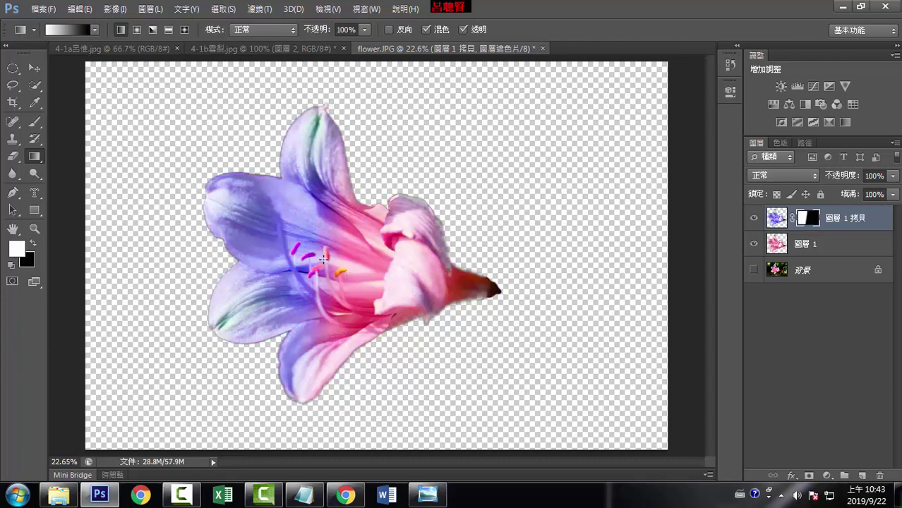
# Redraw the blend horizontally, then vertically, leaving the lily purple on top and pink below
pyautogui.moveTo(331, 263)
pyautogui.mouseDown()
pyautogui.moveTo(328, 237)
pyautogui.moveTo(429, 274)
pyautogui.mouseUp()
pyautogui.moveTo(254, 253); pyautogui.dragTo(397, 261)
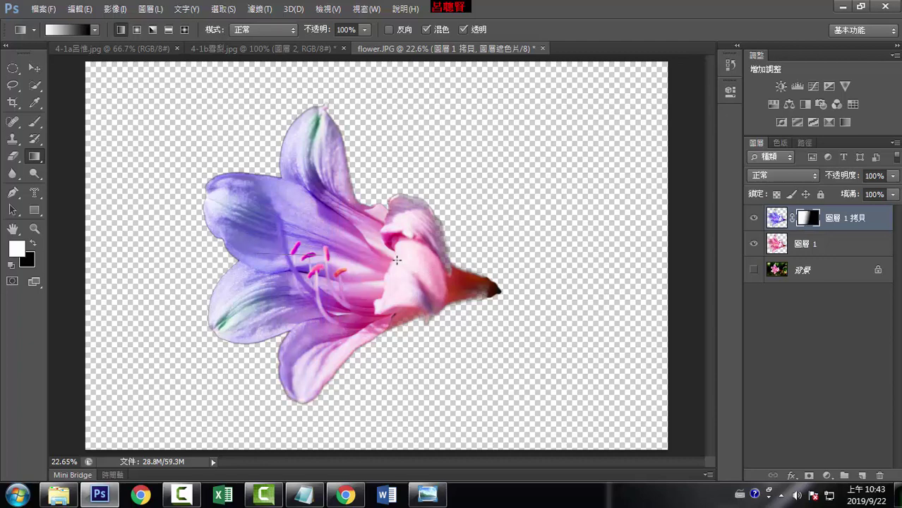
pyautogui.moveTo(331, 126); pyautogui.dragTo(324, 255)
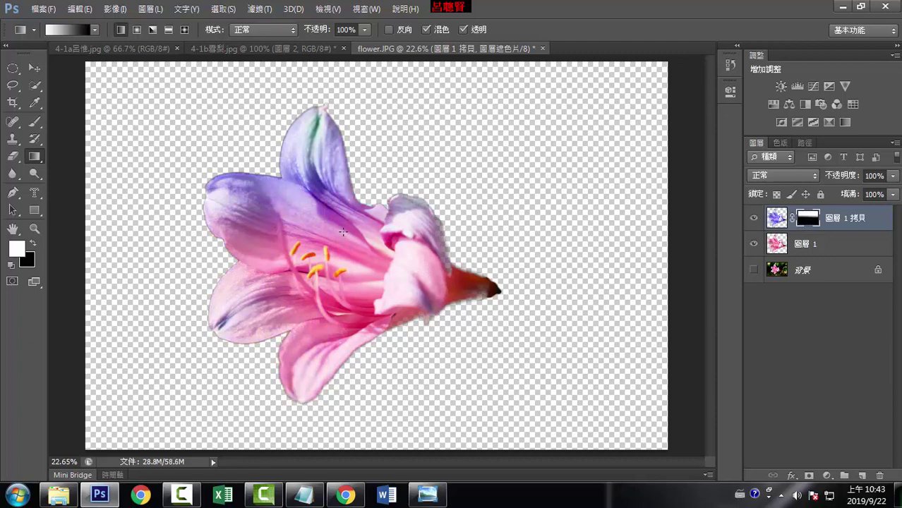
pyautogui.moveTo(326, 152); pyautogui.dragTo(321, 407)
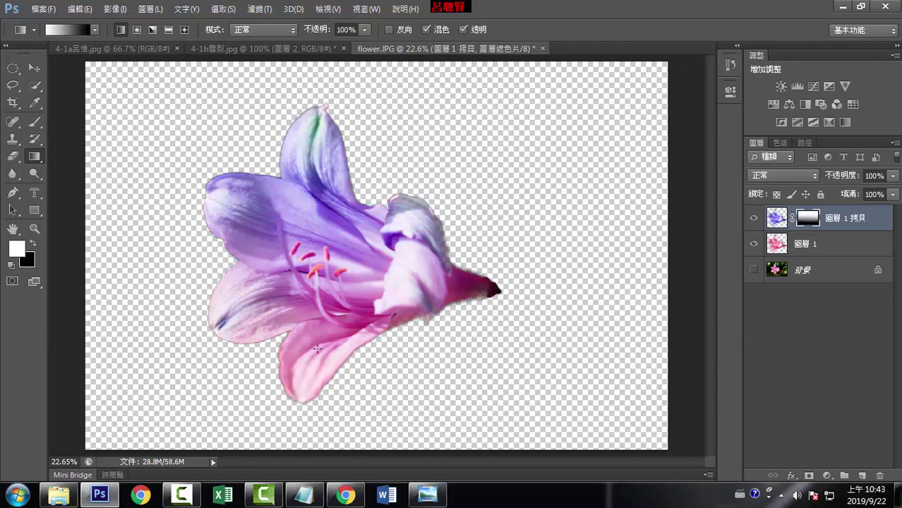
pyautogui.moveTo(319, 360)
pyautogui.mouseDown()
pyautogui.moveTo(316, 403)
pyautogui.moveTo(322, 290)
pyautogui.mouseUp()
pyautogui.moveTo(326, 255); pyautogui.dragTo(322, 293)
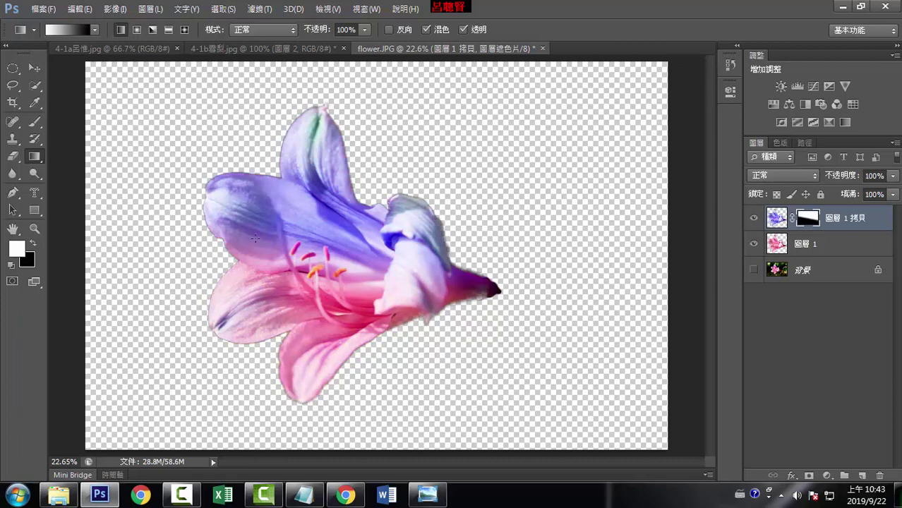
# Redraw left-to-right blends so the left petals stay purple and the right side turns pink
pyautogui.moveTo(393, 260); pyautogui.dragTo(404, 263)
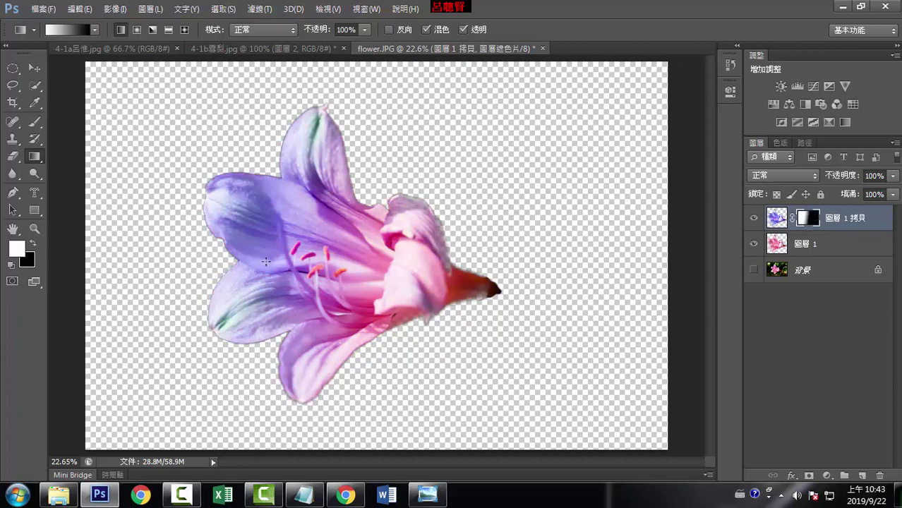
pyautogui.moveTo(289, 257); pyautogui.dragTo(438, 279)
pyautogui.moveTo(253, 246); pyautogui.dragTo(376, 273)
pyautogui.moveTo(290, 262); pyautogui.dragTo(397, 278)
pyautogui.moveTo(253, 248); pyautogui.dragTo(428, 291)
# Show the green 背景 layer and toggle the flower layers to compare with the original
pyautogui.click(754, 269)
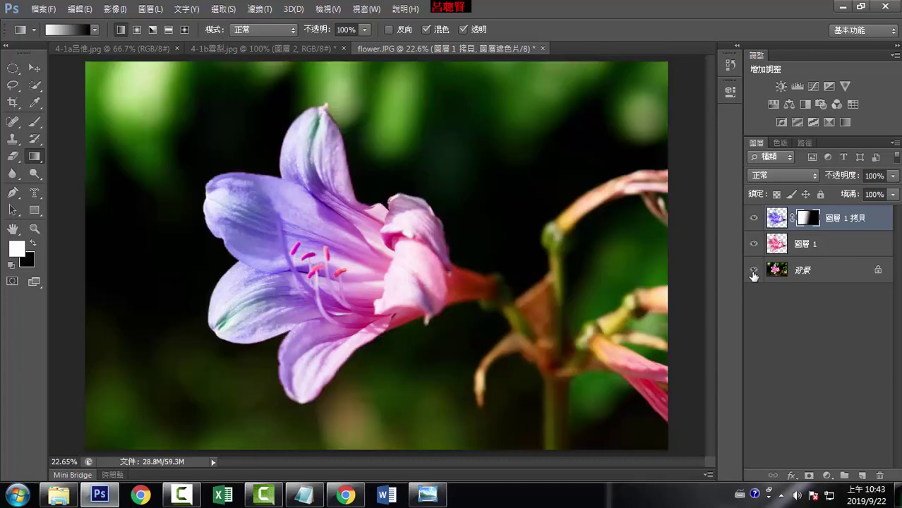
pyautogui.click(754, 244)
pyautogui.click(754, 218)
pyautogui.click(754, 244)
pyautogui.click(754, 218)
# Delete the purple copy's gradient mask without applying it and add a fresh white mask
pyautogui.click(823, 220)
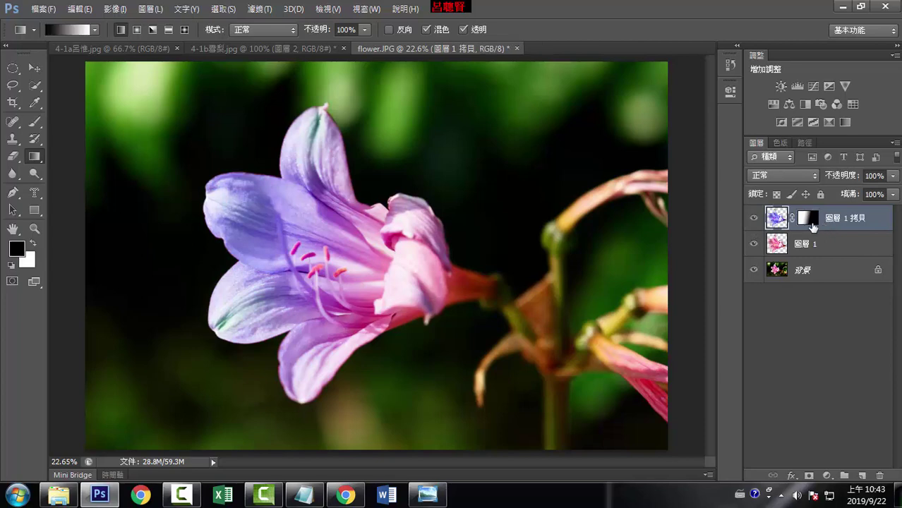
pyautogui.click(812, 221)
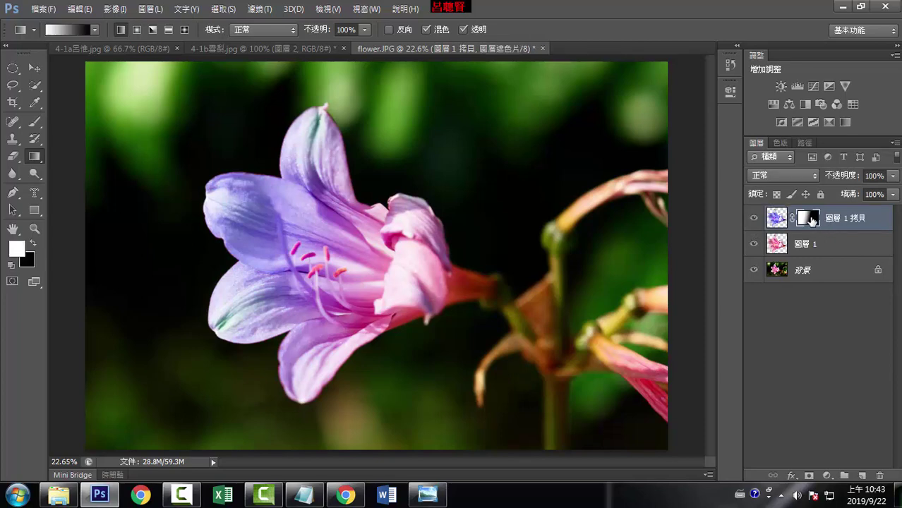
pyautogui.click(879, 476)
pyautogui.click(515, 195)
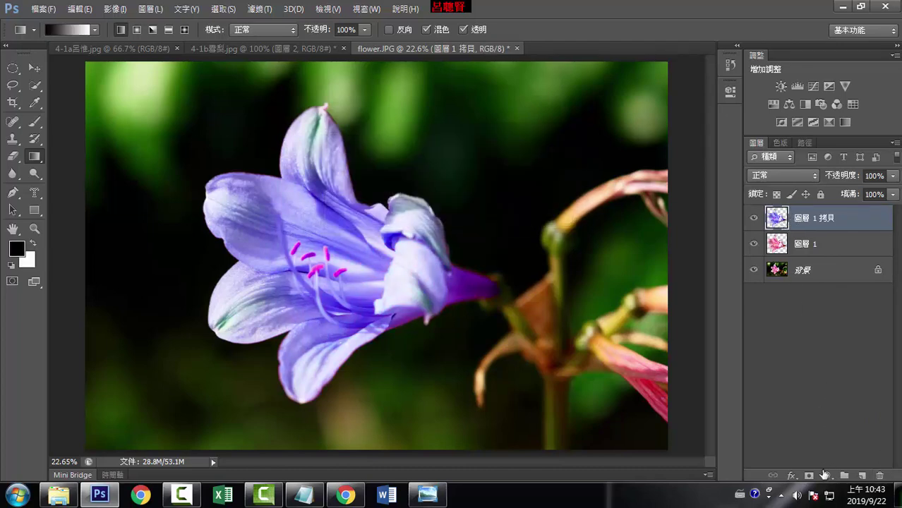
pyautogui.click(810, 477)
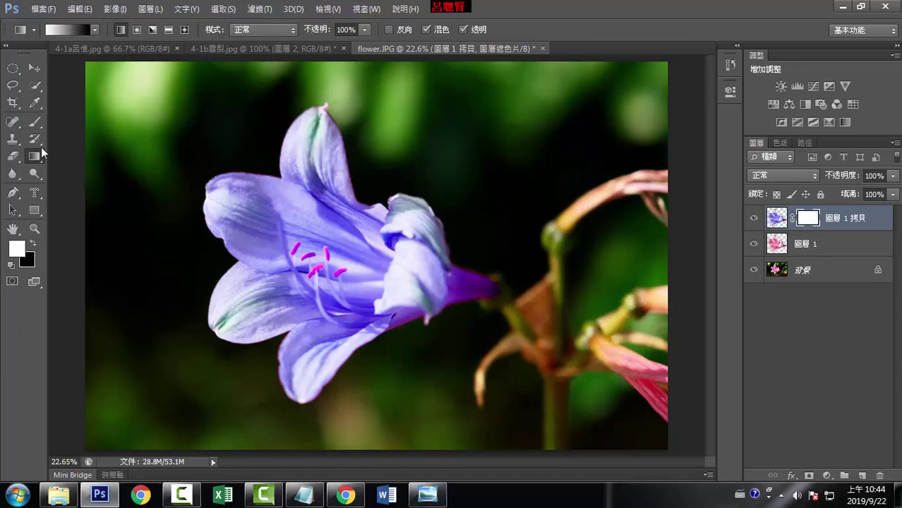
# Choose the Gradient tool and drag a purple-to-pink gradient left to right across the lily's mask
pyautogui.click(36, 123)
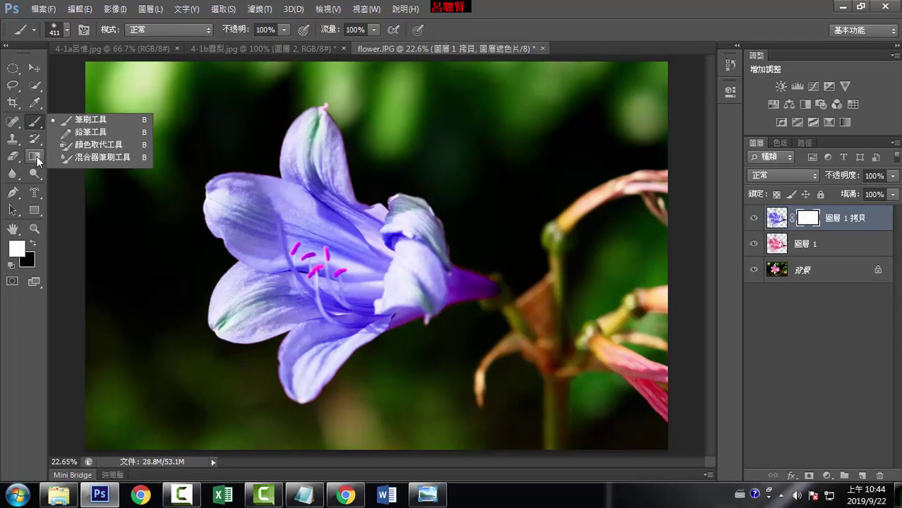
pyautogui.click(37, 157)
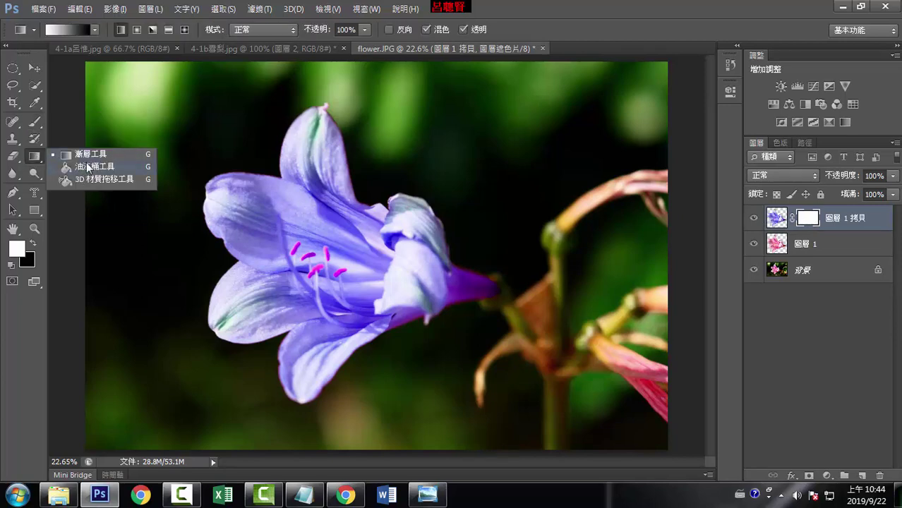
pyautogui.click(87, 165)
pyautogui.click(40, 161)
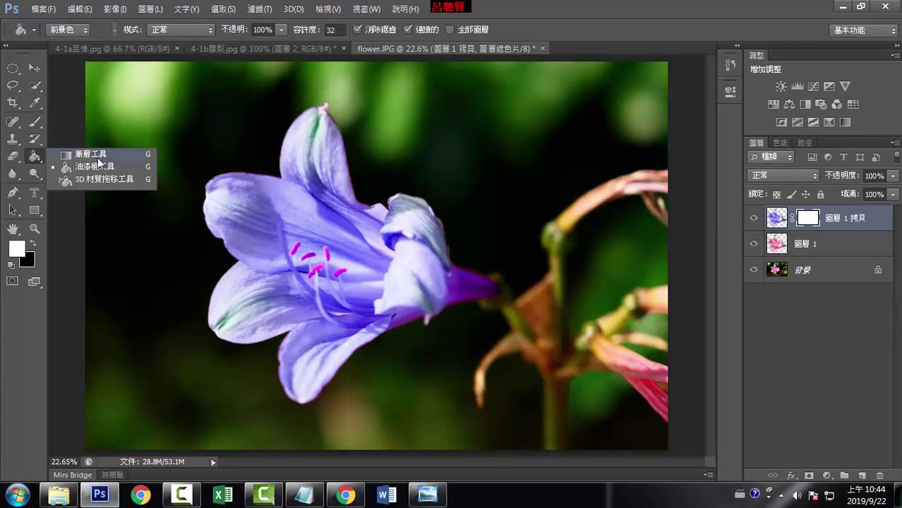
pyautogui.click(97, 157)
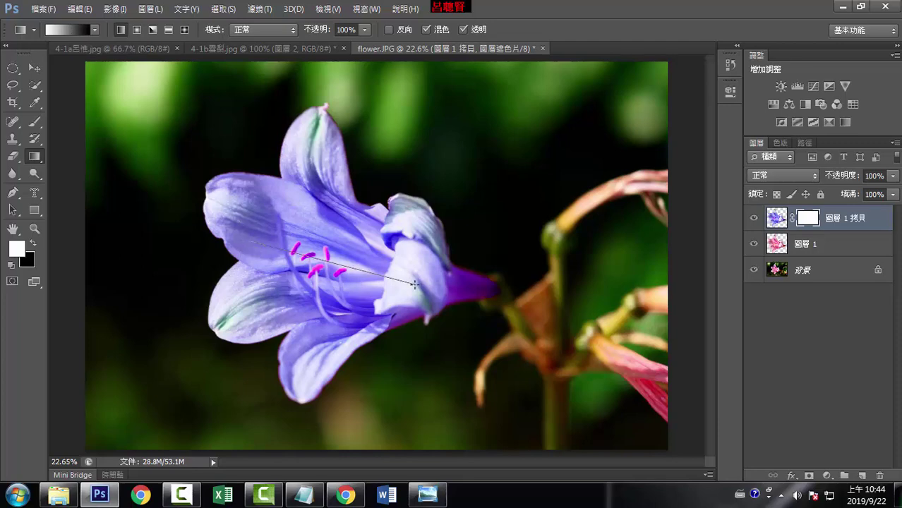
pyautogui.moveTo(331, 260); pyautogui.dragTo(450, 306)
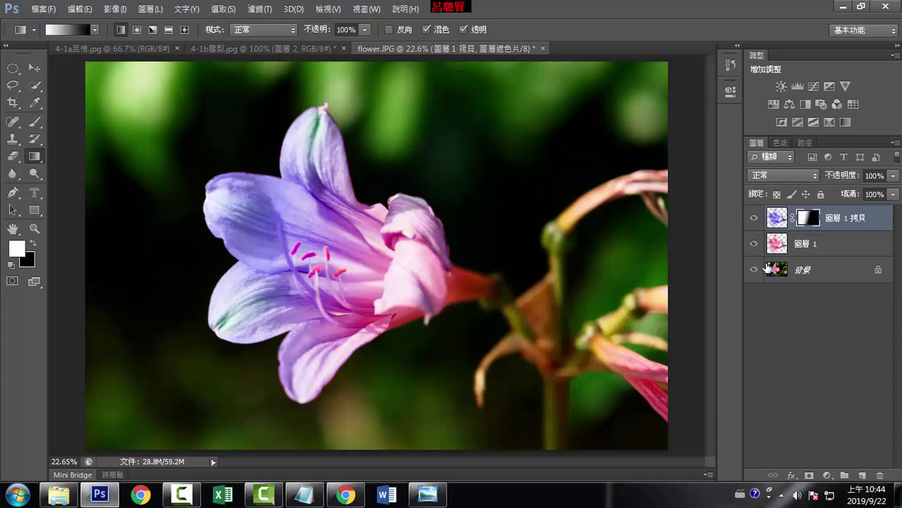
# With the pink and background layers hidden, redraw the mask gradient across the purple copy, then unhide them
pyautogui.click(754, 244)
pyautogui.click(754, 269)
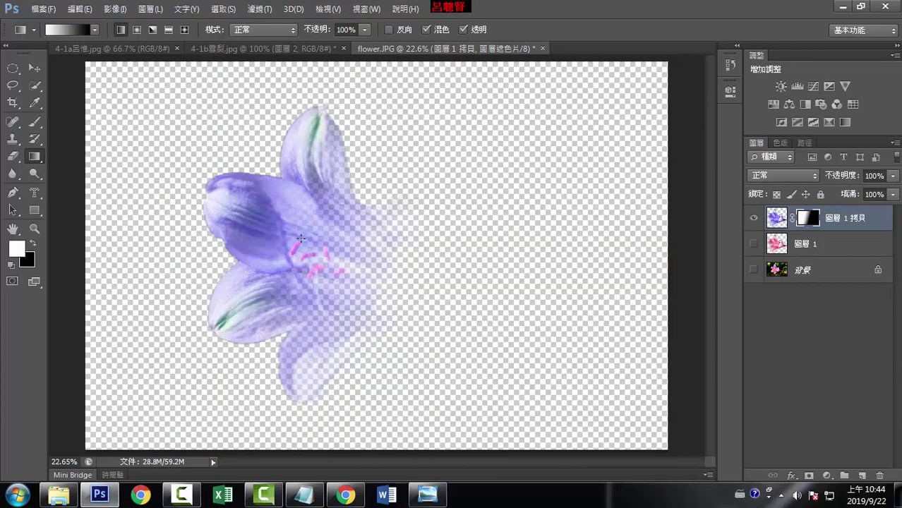
pyautogui.moveTo(336, 263); pyautogui.dragTo(434, 274)
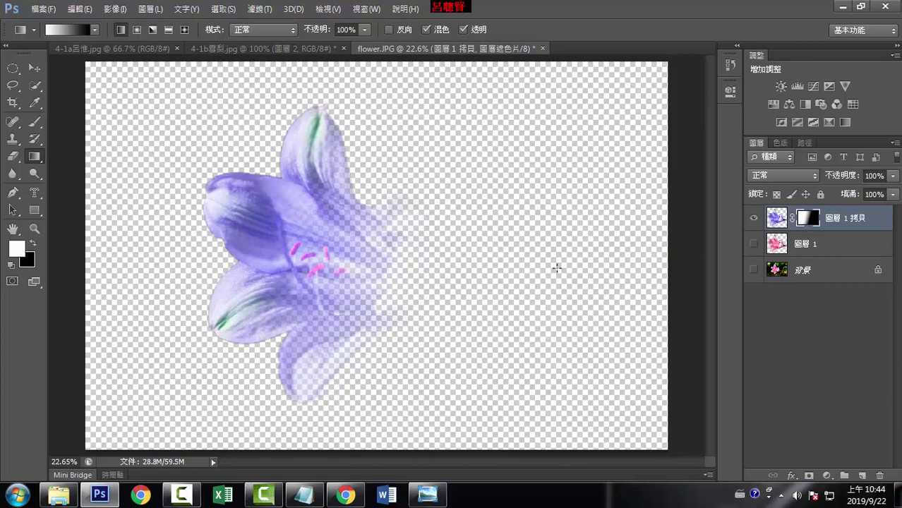
pyautogui.click(754, 243)
pyautogui.click(755, 269)
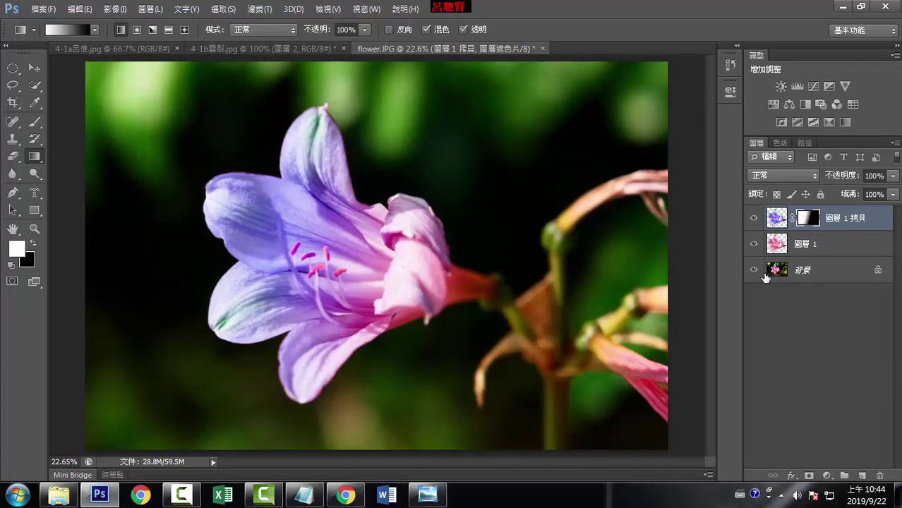